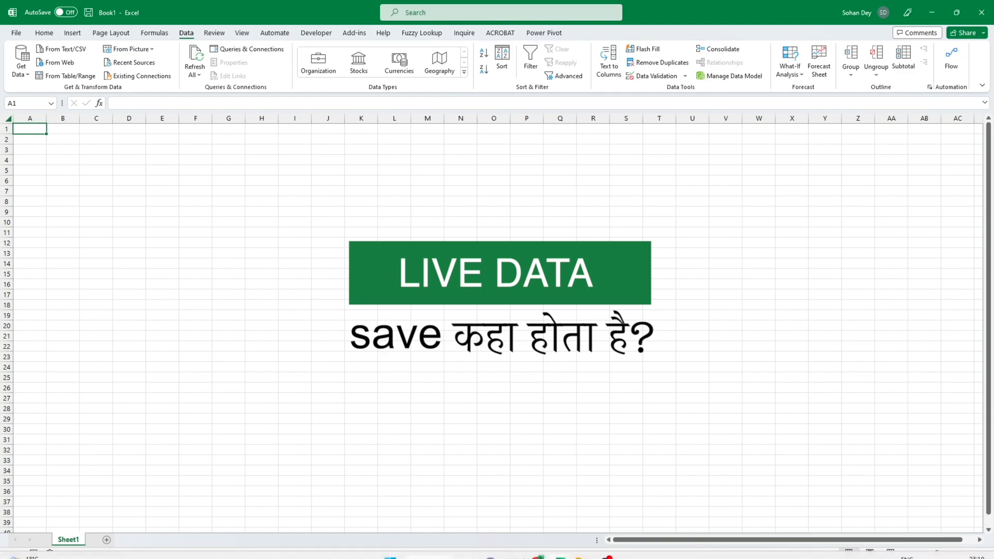
# Switch to the SharePoint site in the browser, open the Power BI - Training Videos and Files library, and locate Customer Lookup.xlsx
pyautogui.click(538, 547)
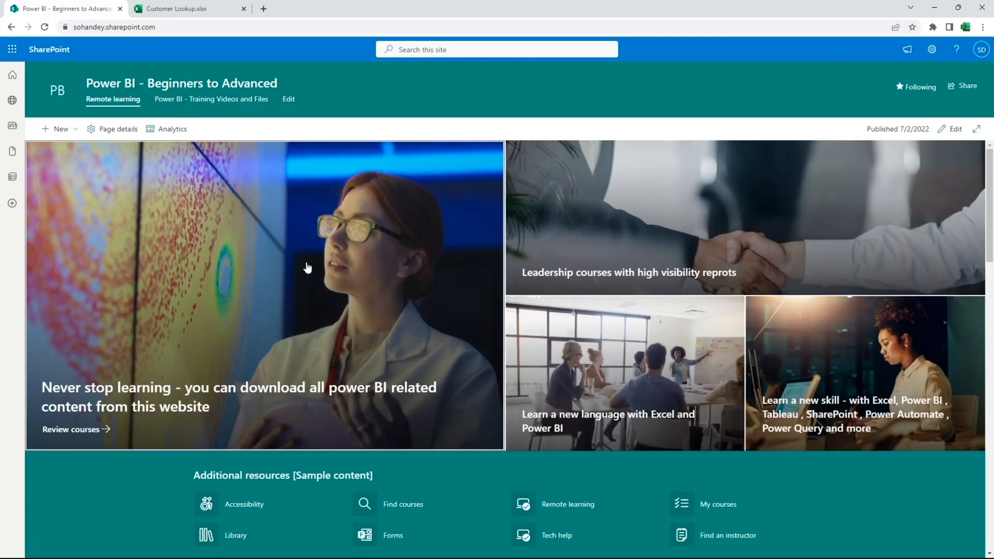
pyautogui.click(219, 100)
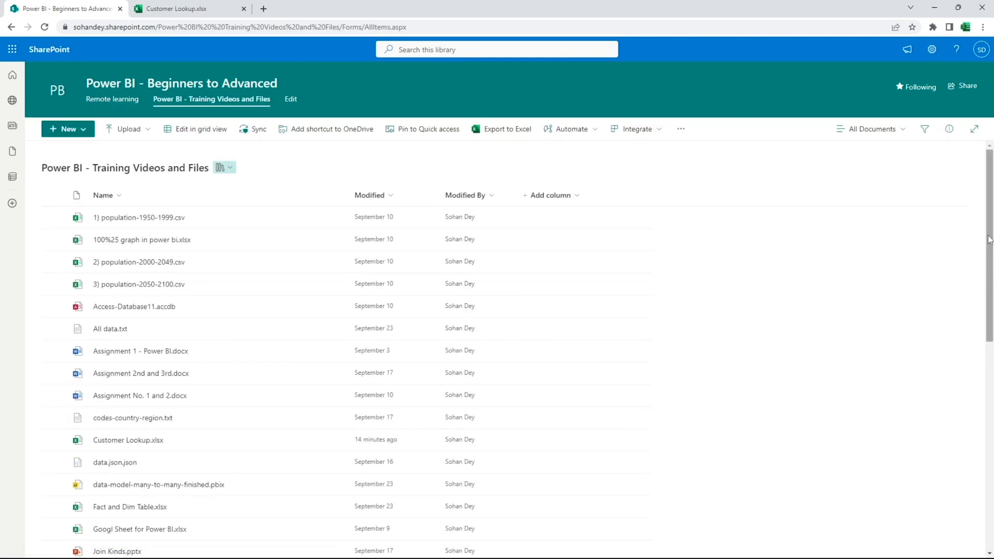
pyautogui.moveTo(989, 239)
pyautogui.mouseDown()
pyautogui.moveTo(988, 410)
pyautogui.moveTo(991, 250)
pyautogui.mouseUp()
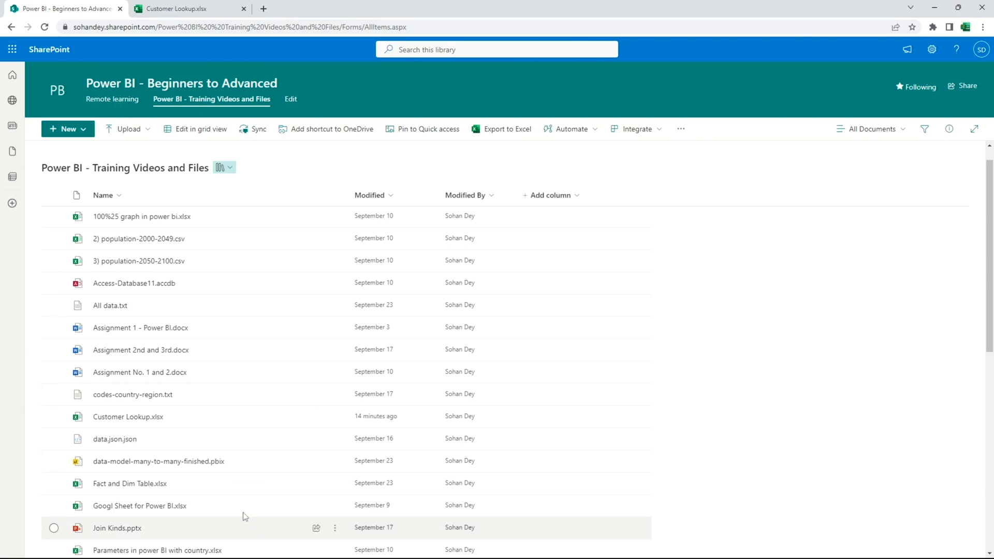
pyautogui.hotkey('ctrl', '2')
pyautogui.moveTo(52, 400); pyautogui.dragTo(196, 450)
pyautogui.moveTo(213, 396); pyautogui.dragTo(505, 297)
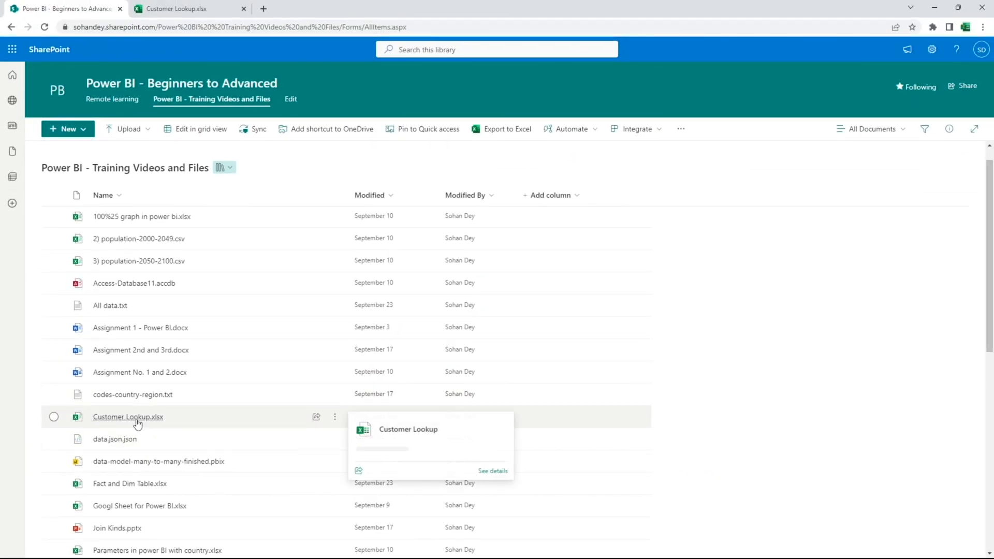
# Examine the customer records and the Country column in the open Customer Lookup workbook
pyautogui.click(205, 8)
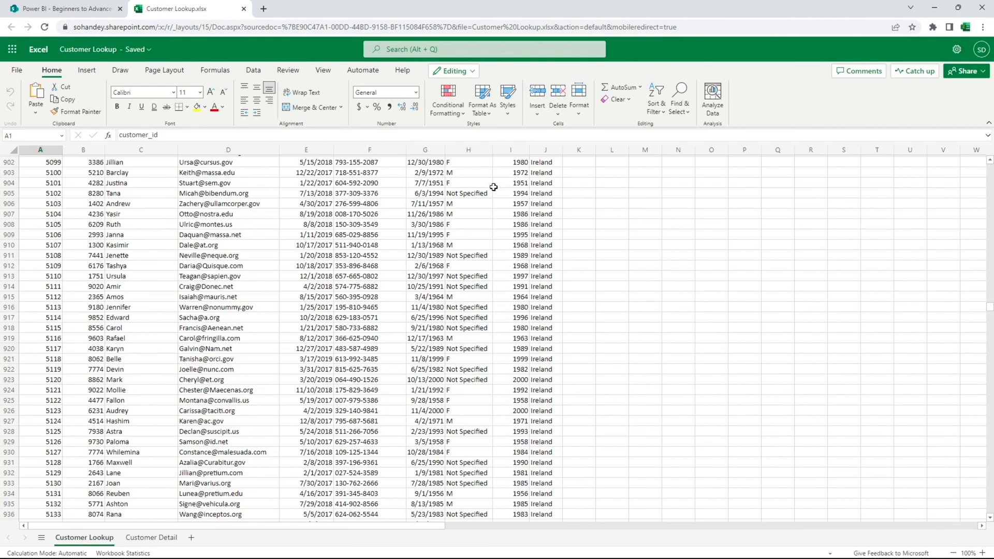
pyautogui.moveTo(991, 313); pyautogui.dragTo(990, 167)
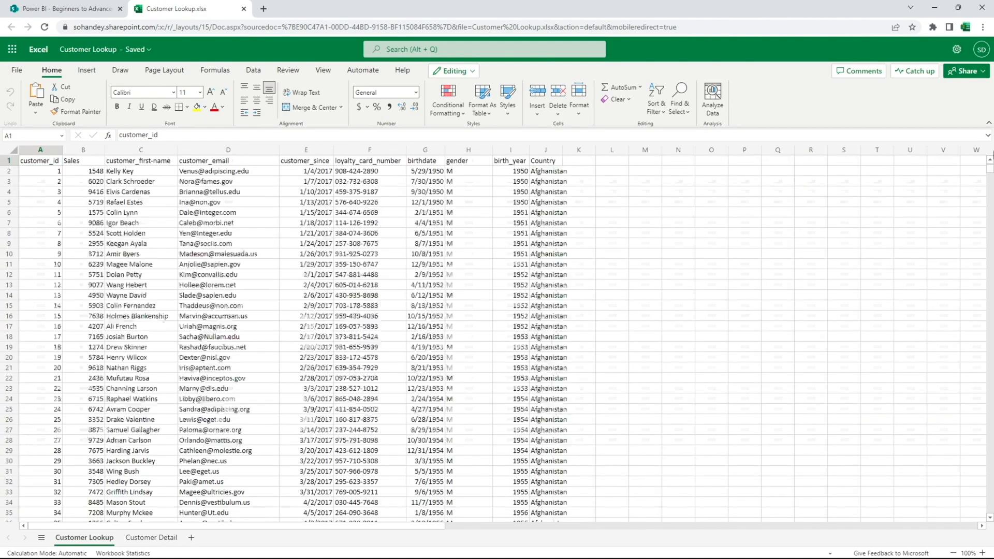
pyautogui.moveTo(544, 171); pyautogui.dragTo(537, 440)
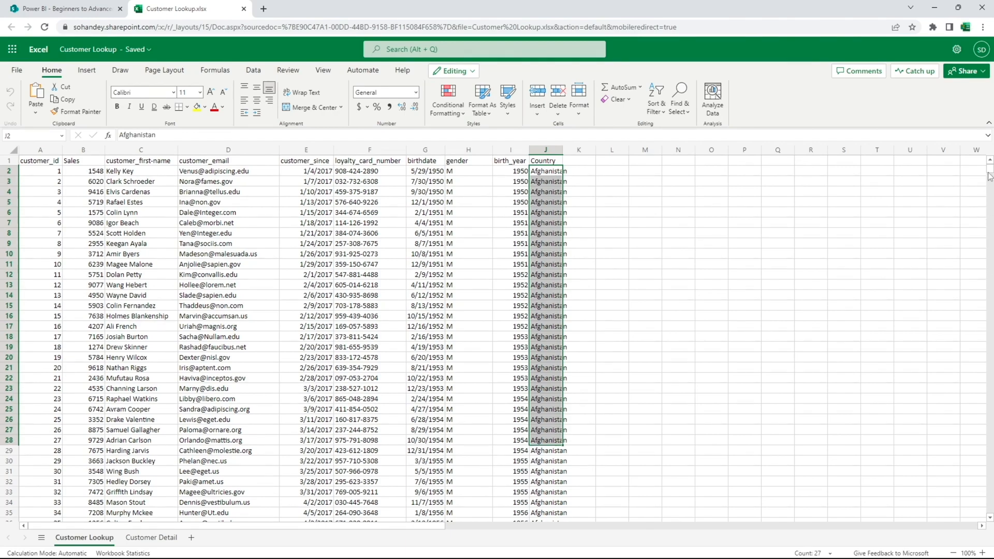
pyautogui.moveTo(990, 174); pyautogui.dragTo(990, 319)
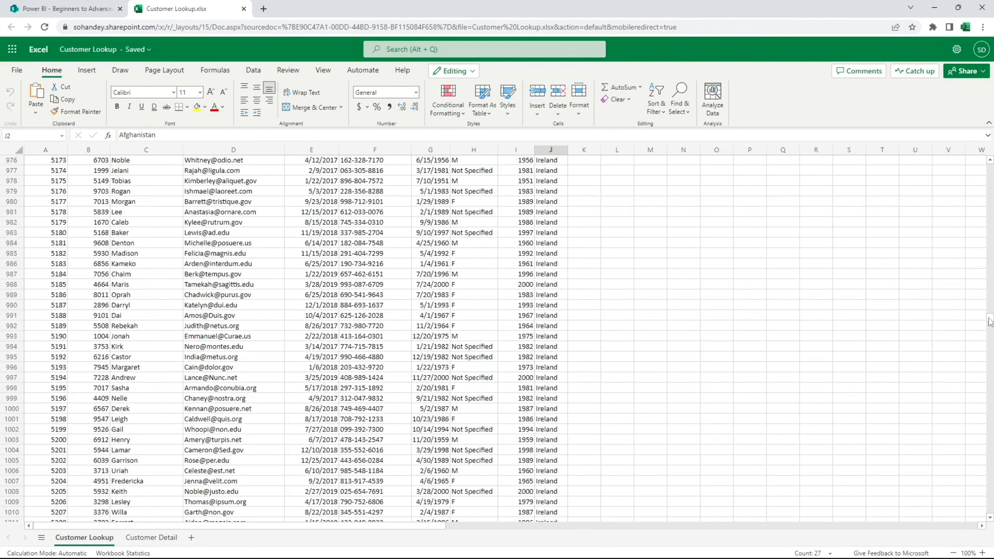
pyautogui.moveTo(990, 322); pyautogui.dragTo(990, 396)
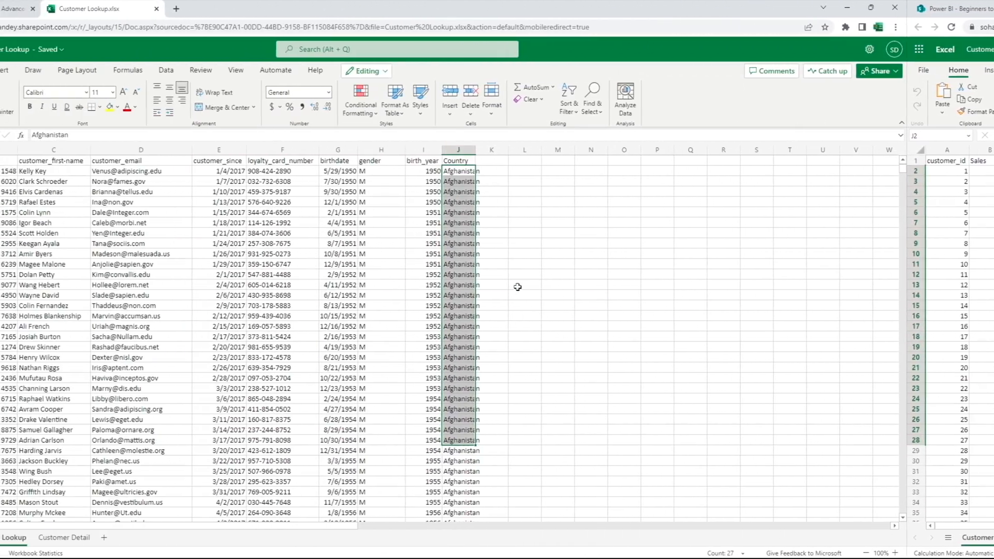
# Return to the SharePoint training files library and copy its full web address
pyautogui.click(77, 8)
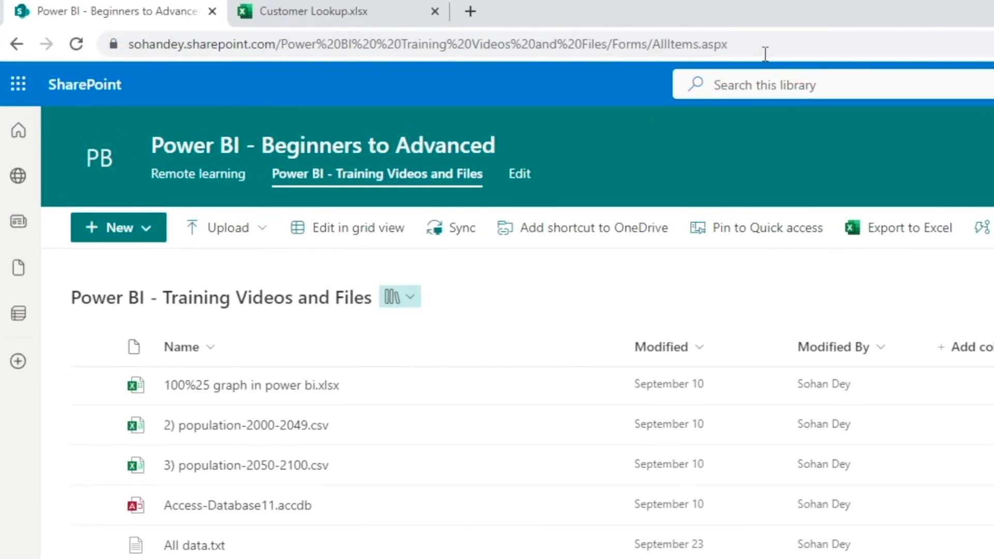
pyautogui.click(759, 45)
pyautogui.click(801, 43)
pyautogui.hotkey('ctrl', 'a')
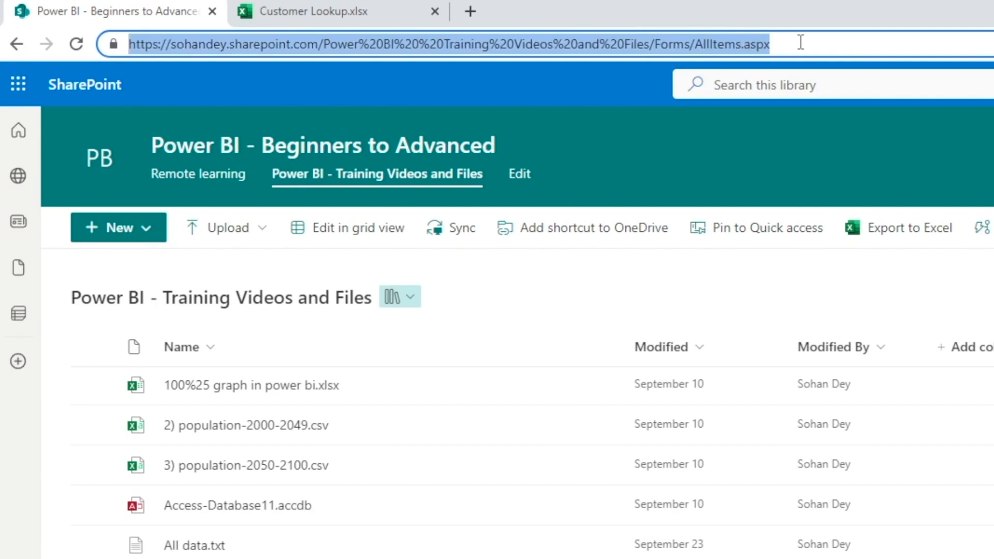
pyautogui.hotkey('ctrl', 'c')
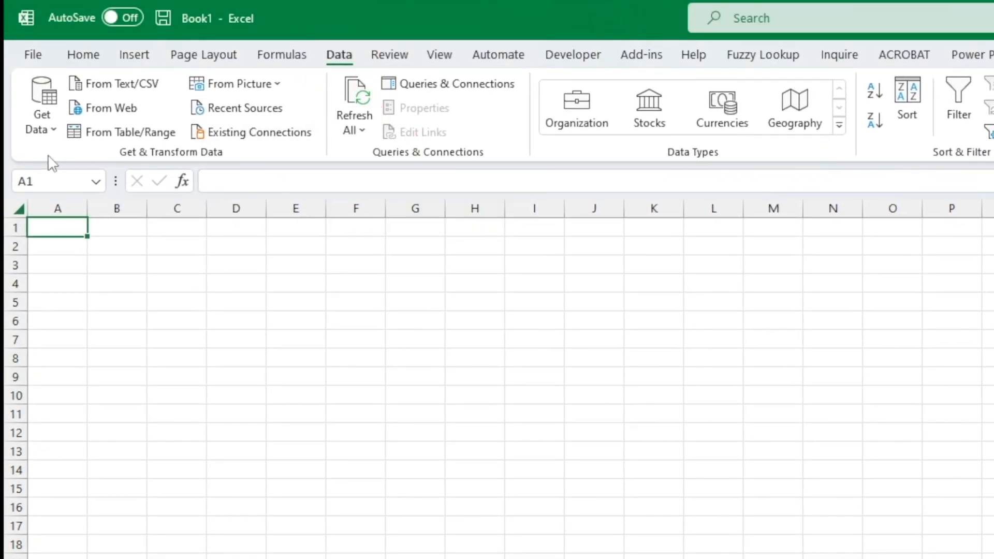
# In the blank Excel workbook, start a data import from a SharePoint folder and paste the copied library address as the site URL
pyautogui.click(54, 136)
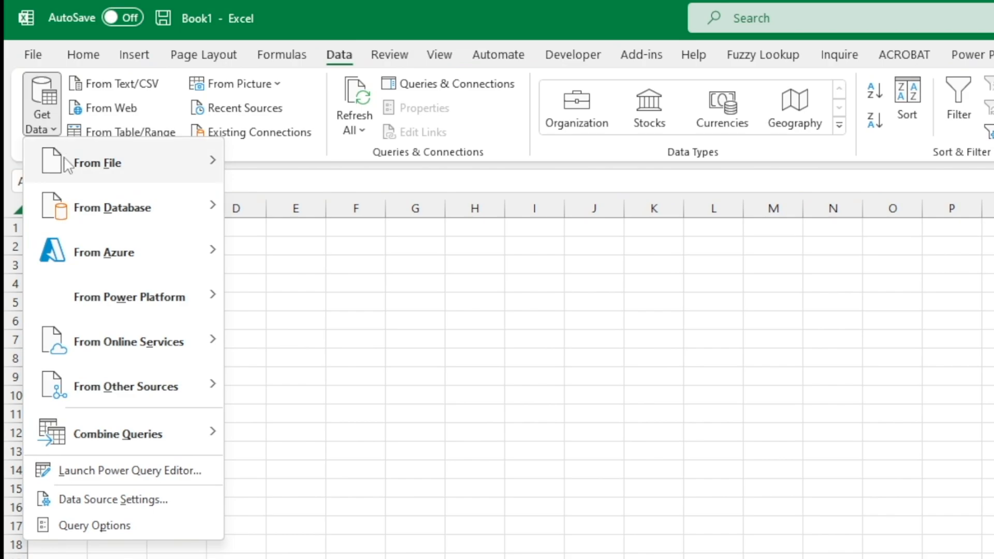
pyautogui.moveTo(66, 161)
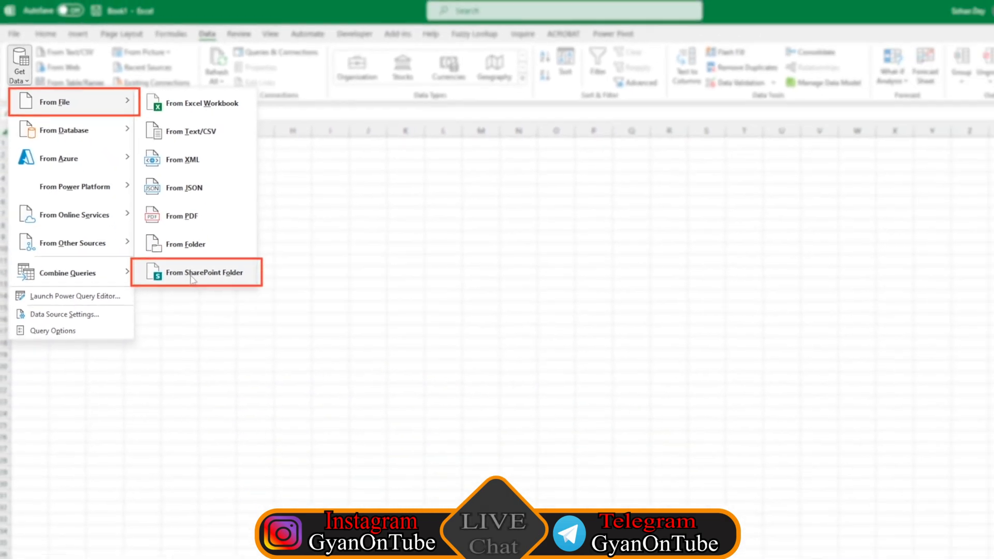
pyautogui.click(316, 435)
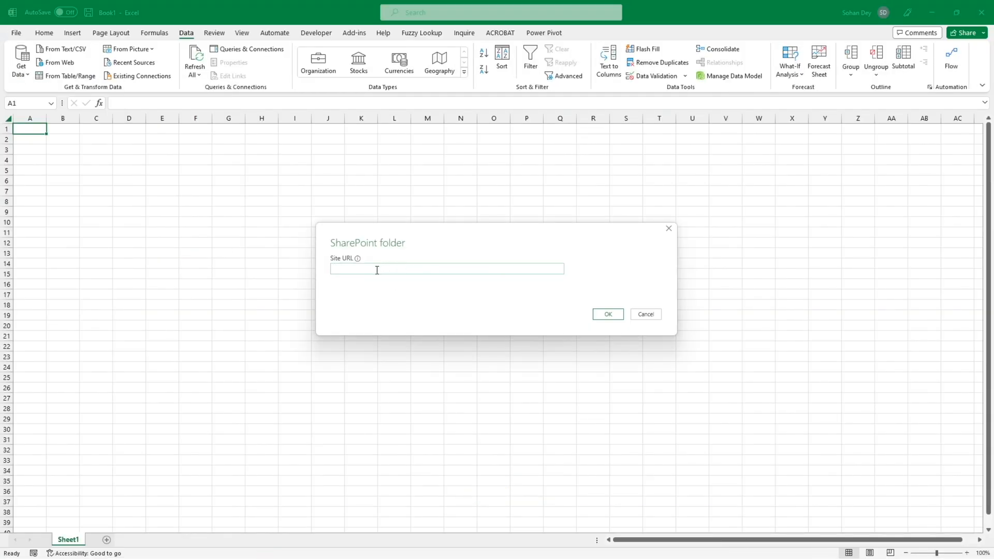
pyautogui.hotkey('ctrl', 'v')
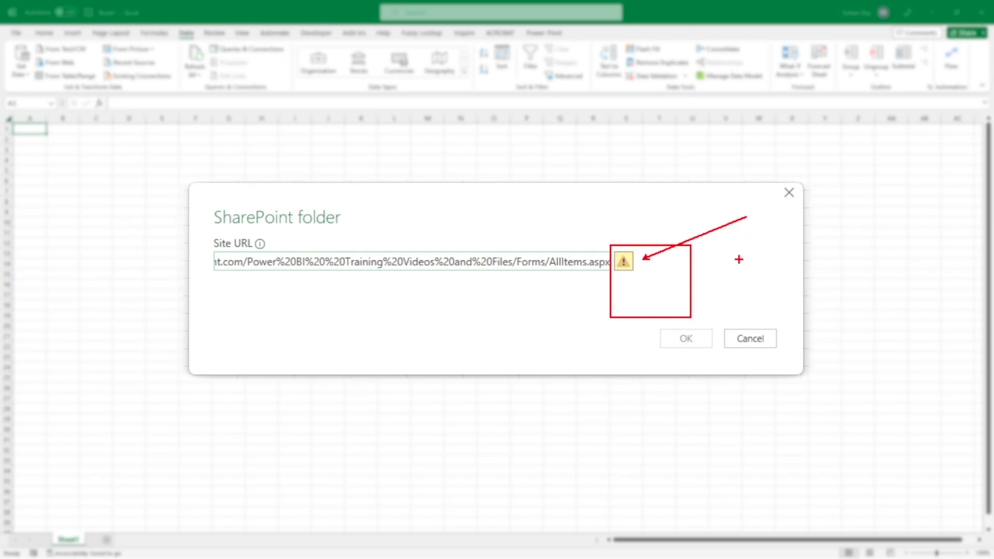
# Trim the site URL to the root address ending in sharepoint.com/ by removing the library path, and connect to the site
pyautogui.click(274, 262)
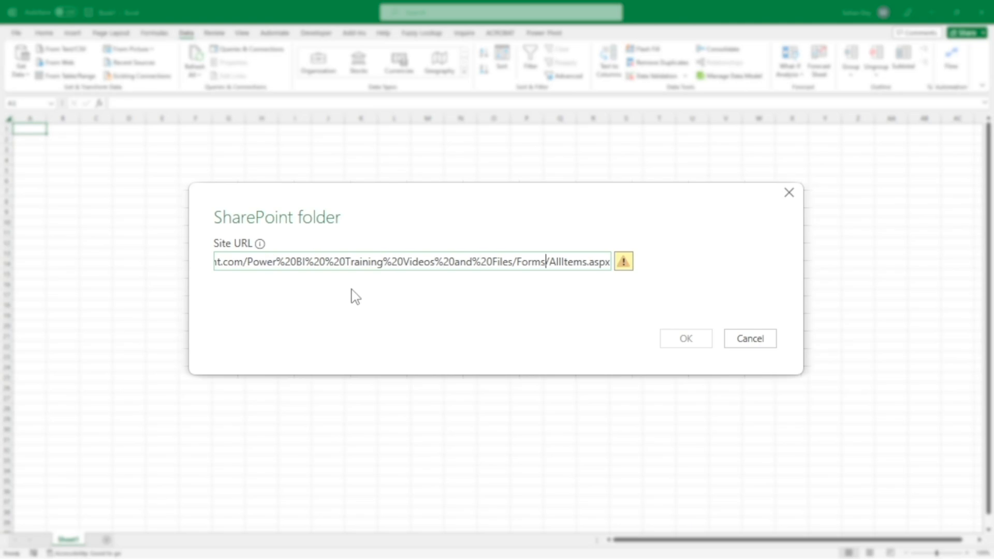
pyautogui.press('End')
pyautogui.hotkey('ctrl', 'shift', 'Left')
pyautogui.hotkey('ctrl', 'shift', 'Left')
pyautogui.hotkey('ctrl', 'shift', 'Left')
pyautogui.hotkey('ctrl', 'shift', 'Left')
pyautogui.hotkey('ctrl', 'shift', 'Left')
pyautogui.hotkey('ctrl', 'shift', 'Left')
pyautogui.hotkey('ctrl', 'shift', 'Left')
pyautogui.hotkey('ctrl', 'shift', 'Left')
pyautogui.hotkey('ctrl', 'shift', 'Left')
pyautogui.hotkey('ctrl', 'shift', 'Left')
pyautogui.hotkey('ctrl', 'shift', 'Left')
pyautogui.hotkey('ctrl', 'shift', 'Left')
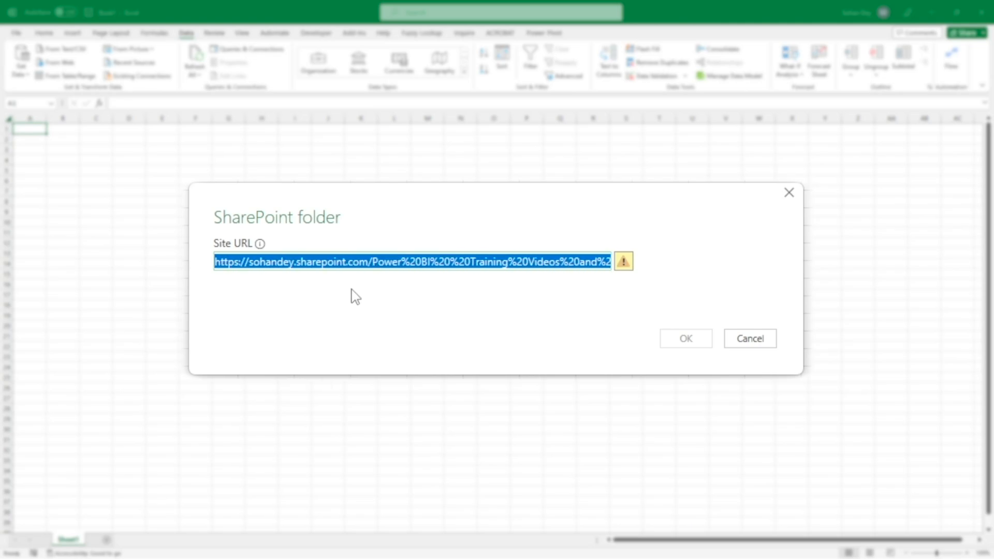
pyautogui.hotkey('shift', 'Right')
pyautogui.hotkey('shift', 'Right')
pyautogui.hotkey('shift', 'Right')
pyautogui.hotkey('shift', 'Right')
pyautogui.hotkey('shift', 'Right')
pyautogui.hotkey('shift', 'Right')
pyautogui.hotkey('shift', 'Right')
pyautogui.hotkey('shift', 'Right')
pyautogui.hotkey('shift', 'Right')
pyautogui.hotkey('shift', 'Right')
pyautogui.hotkey('shift', 'Right')
pyautogui.hotkey('shift', 'Right')
pyautogui.hotkey('shift', 'Right')
pyautogui.hotkey('shift', 'Right')
pyautogui.hotkey('shift', 'Right')
pyautogui.hotkey('shift', 'Right')
pyautogui.hotkey('shift', 'Right')
pyautogui.hotkey('shift', 'Right')
pyautogui.hotkey('shift', 'Right')
pyautogui.hotkey('shift', 'Right')
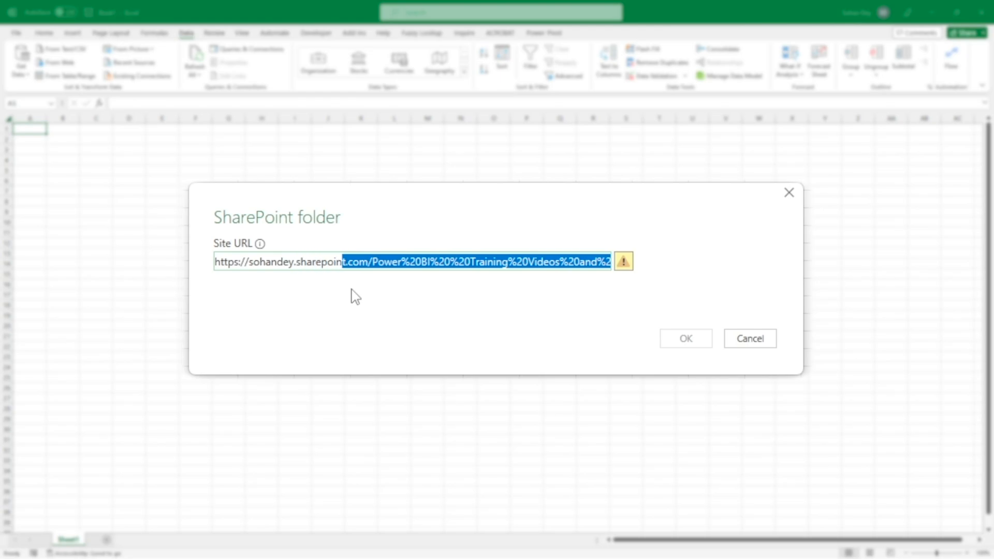
pyautogui.hotkey('shift', 'Right')
pyautogui.hotkey('shift', 'Right')
pyautogui.hotkey('shift', 'Right')
pyautogui.press('BackSpace')
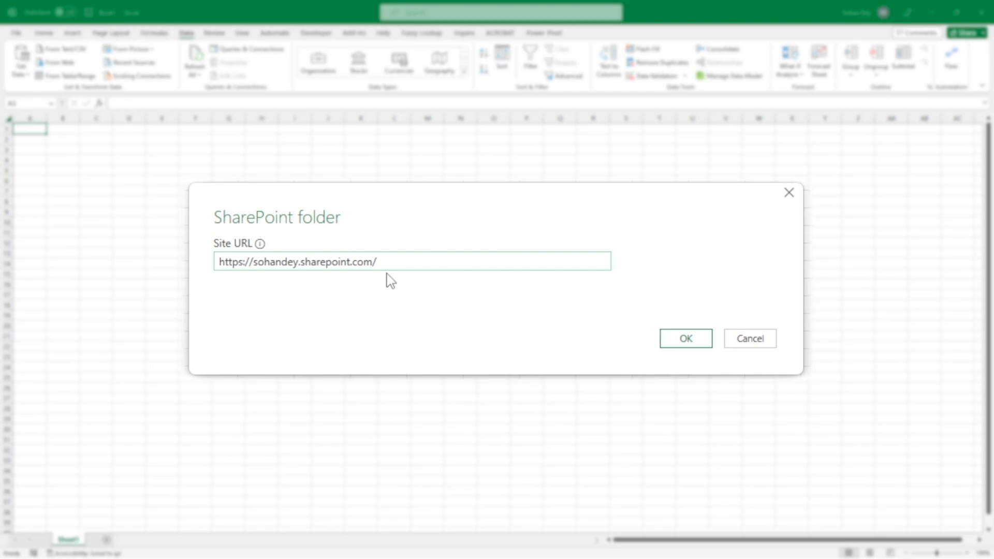
pyautogui.click(696, 346)
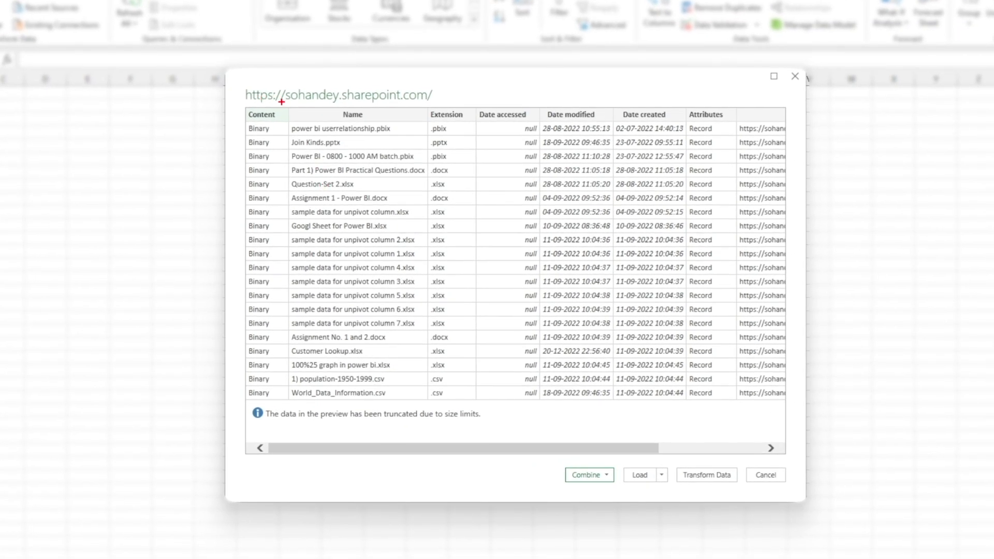
# Compare the previewed file list with the files in the SharePoint library, checking for Customer Lookup.xlsx
pyautogui.moveTo(284, 102); pyautogui.dragTo(430, 409)
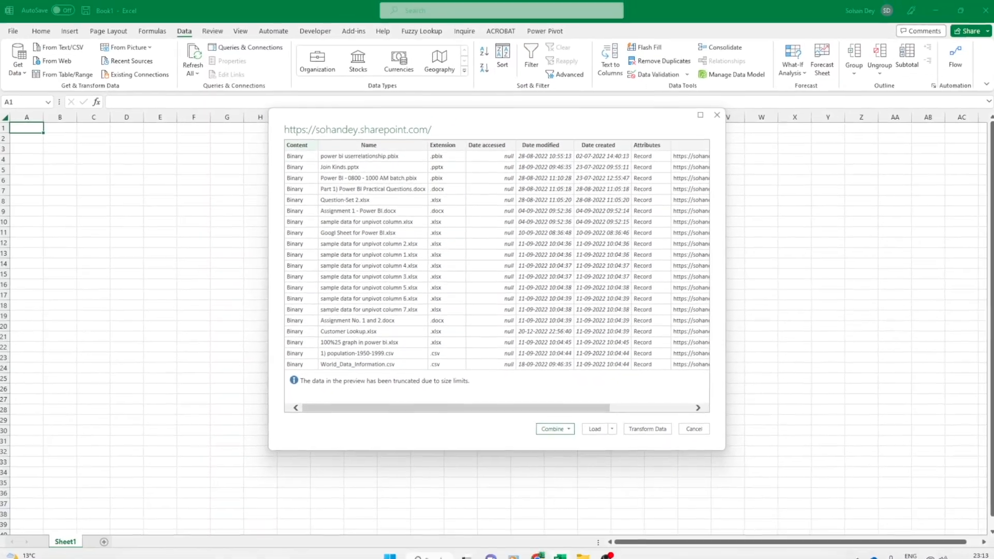
pyautogui.click(537, 552)
pyautogui.hotkey('ctrl', '2')
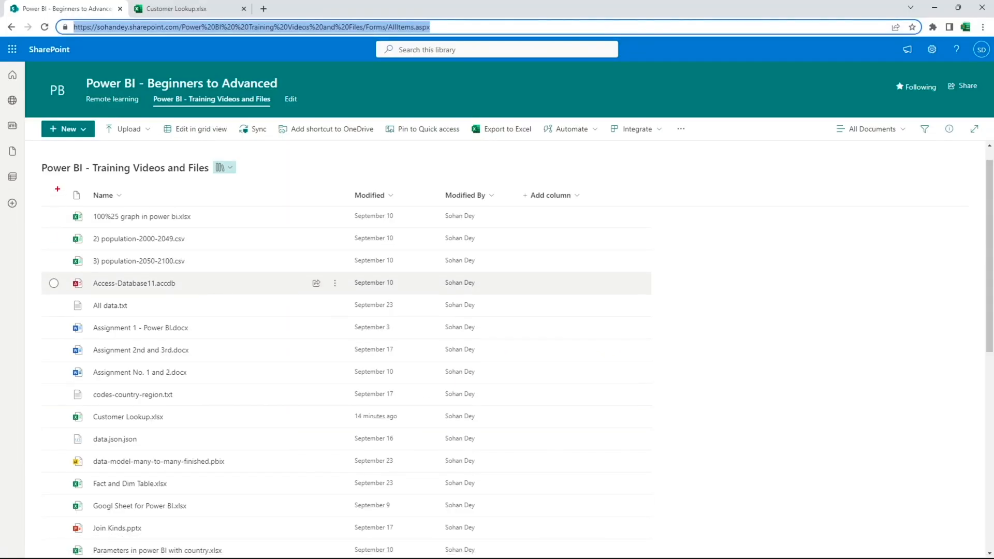
pyautogui.moveTo(57, 189); pyautogui.dragTo(231, 546)
pyautogui.press('Escape')
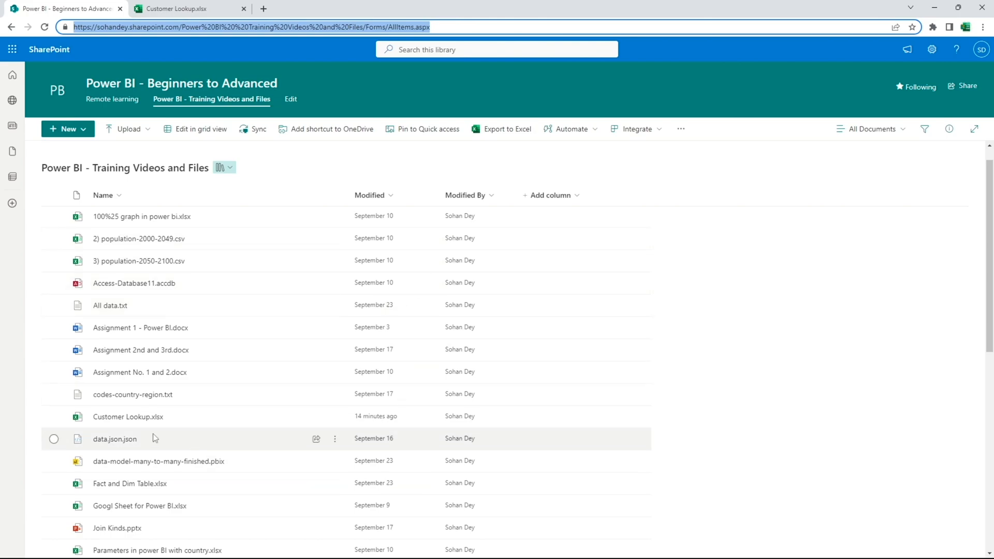
pyautogui.moveTo(57, 401)
pyautogui.mouseDown()
pyautogui.moveTo(197, 440)
pyautogui.moveTo(295, 377)
pyautogui.mouseUp()
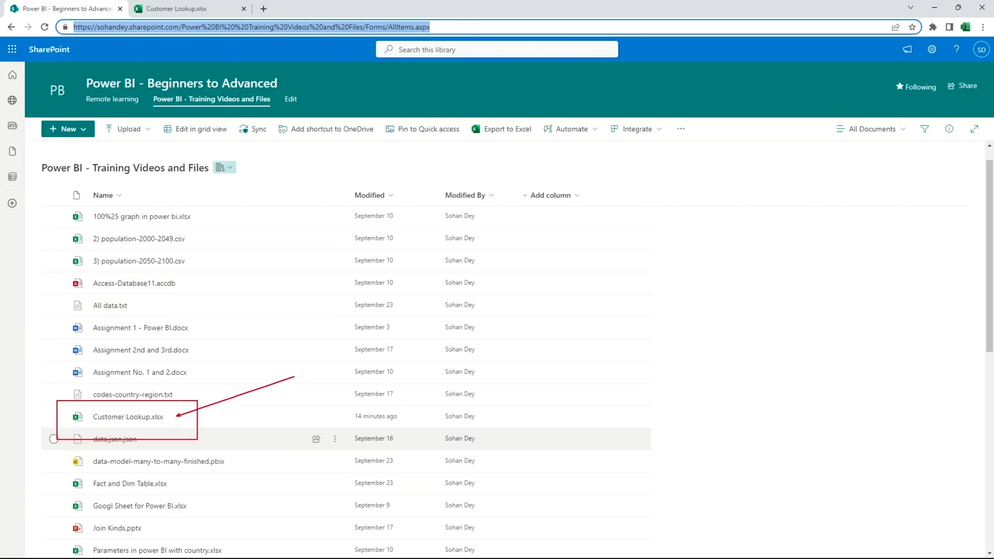
pyautogui.press('Escape')
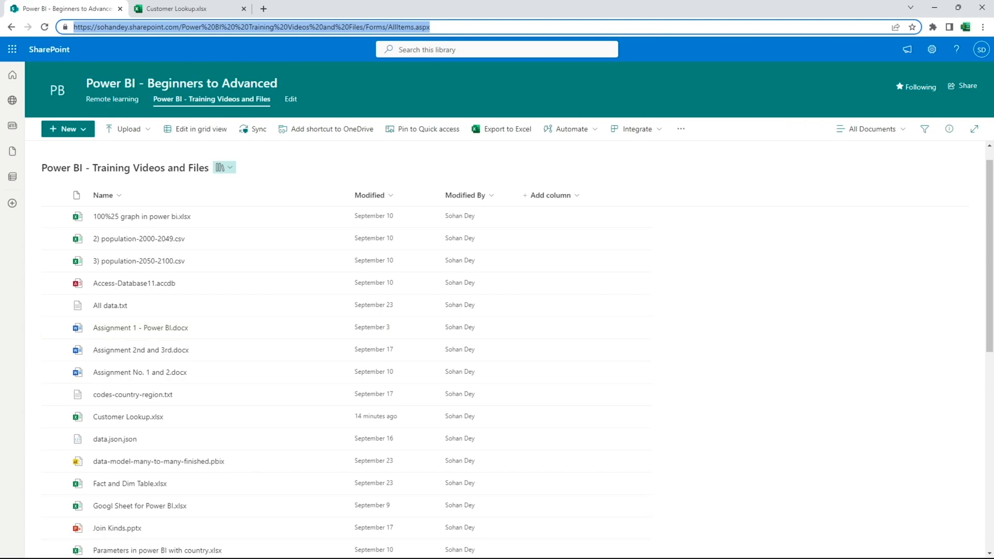
# Open the file list from the Excel import preview for transformation, and filter the Name column to Customer Lookup.xlsx using the search term customer
pyautogui.click(561, 548)
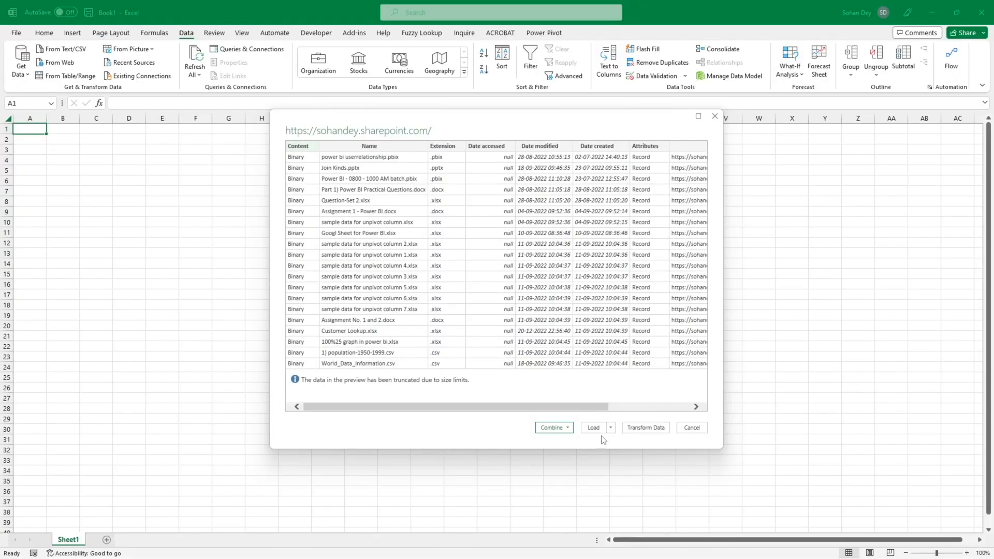
pyautogui.click(646, 431)
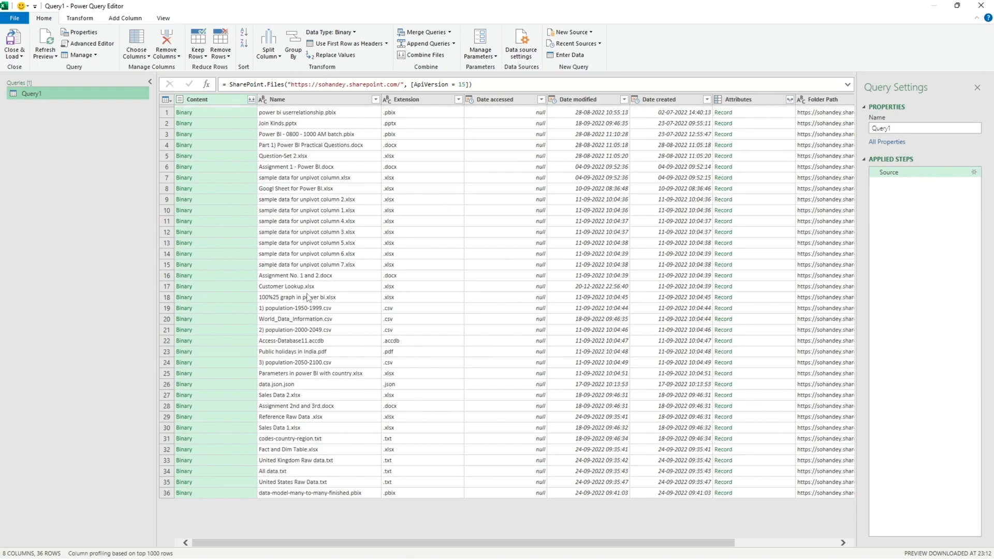
pyautogui.click(375, 99)
pyautogui.click(288, 196)
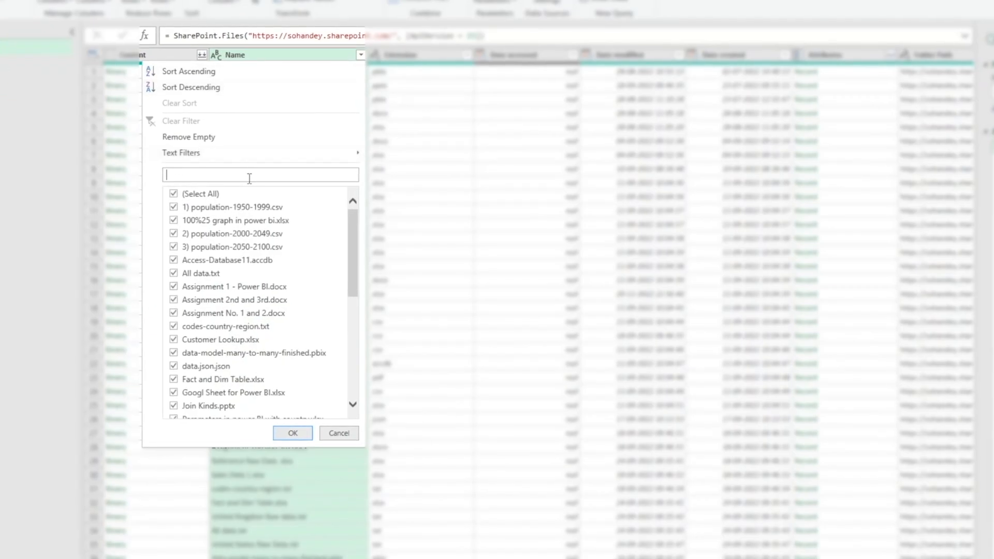
pyautogui.write('customer')
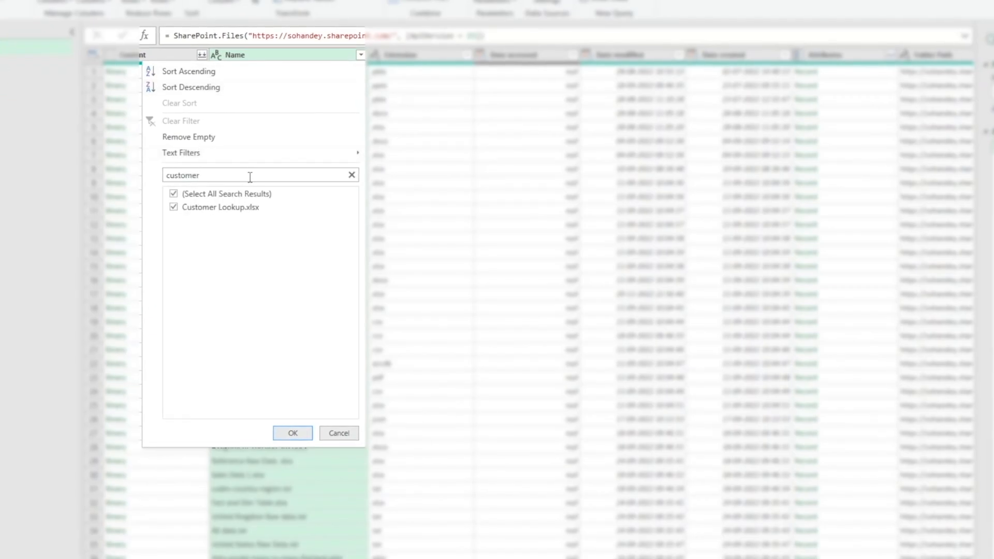
pyautogui.click(293, 434)
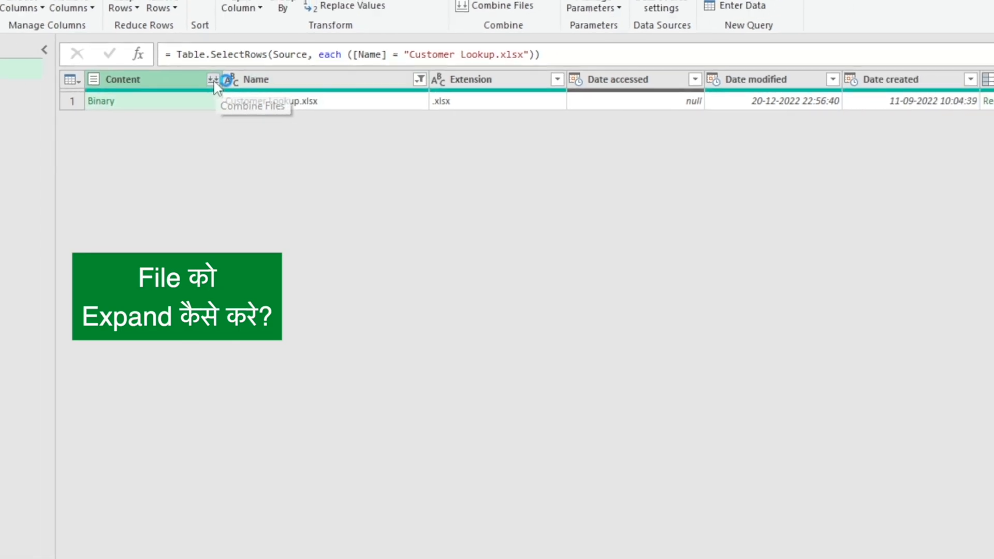
# Expand the Content column with Combine Files, extracting the Customer Lookup sheet, and review the resulting columns
pyautogui.click(202, 78)
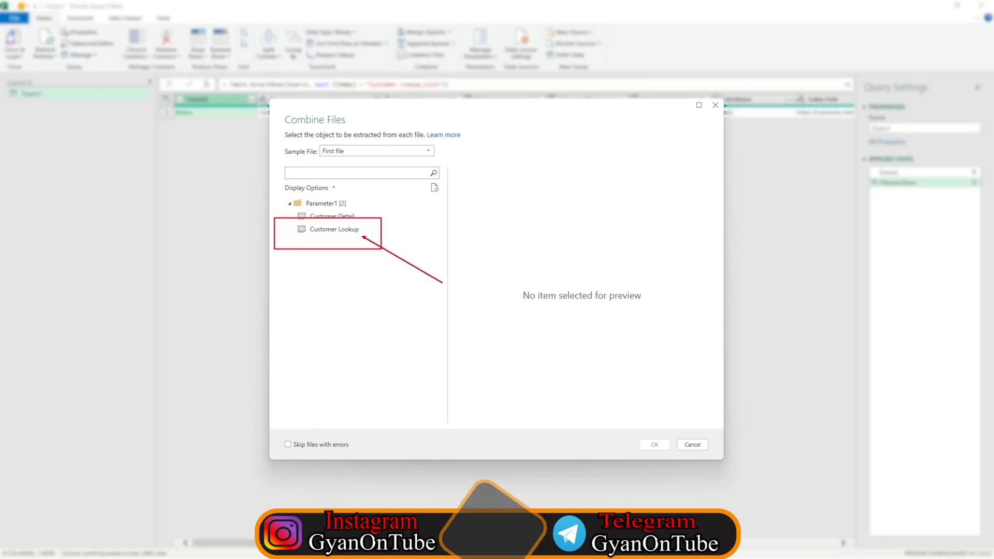
pyautogui.click(340, 234)
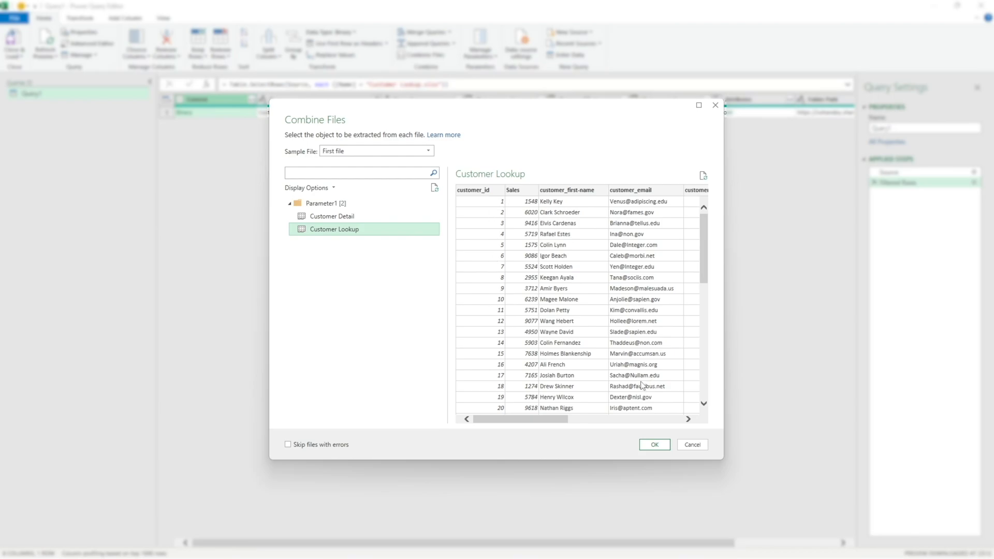
pyautogui.click(655, 445)
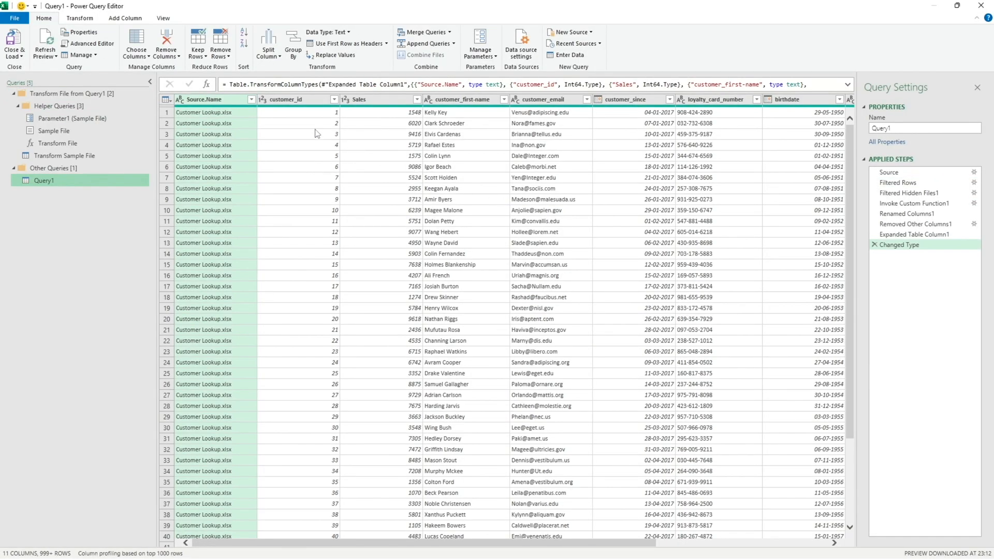
pyautogui.moveTo(370, 546); pyautogui.dragTo(395, 546)
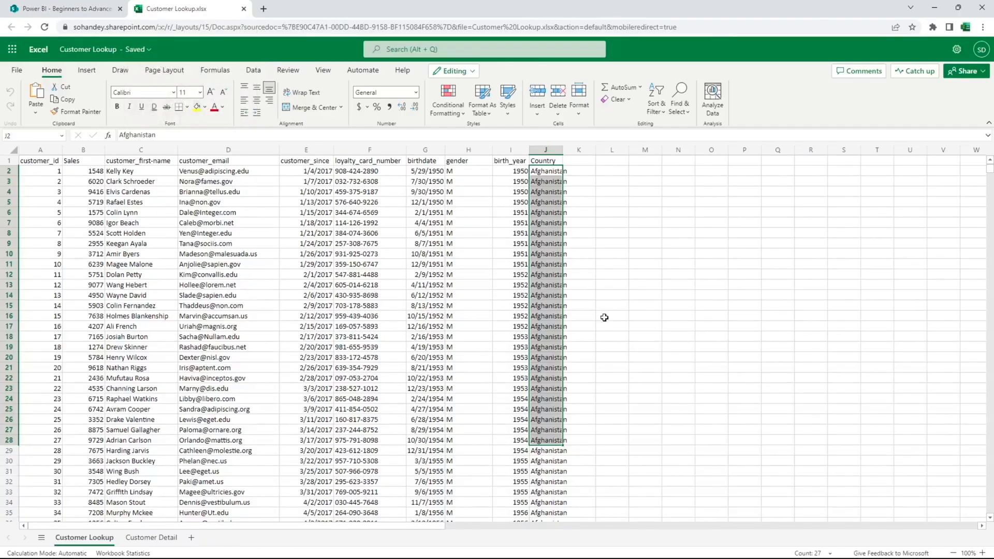
# Go to the last record of the source Customer Lookup sheet and select its cells from customer_id to Country for comparison
pyautogui.click(513, 317)
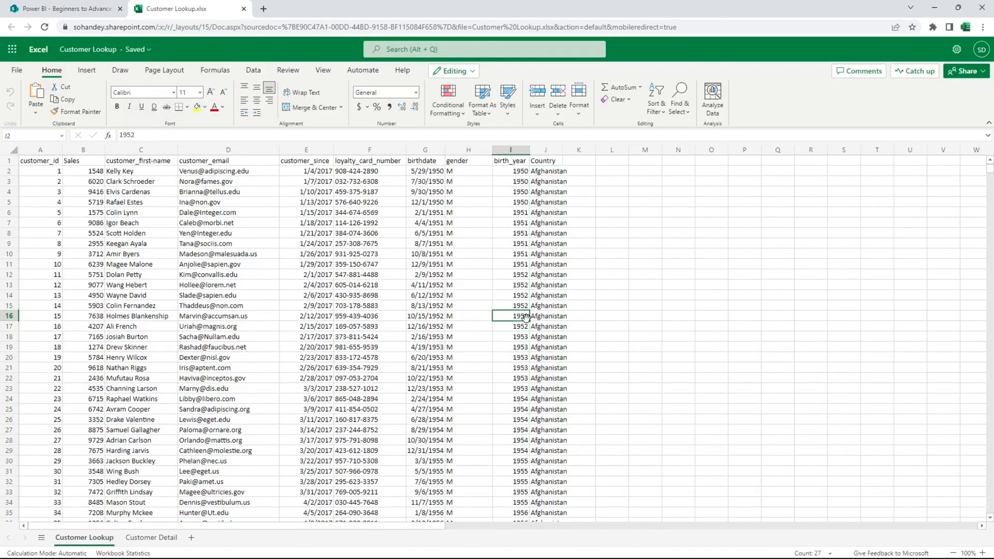
pyautogui.hotkey('ctrl', 'Down')
pyautogui.press('Down')
pyautogui.press('Home')
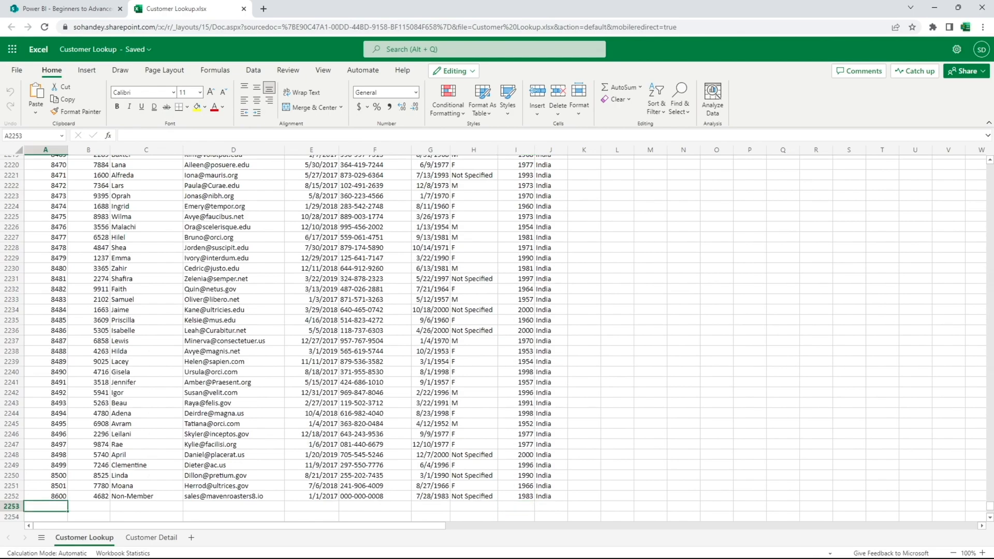
pyautogui.press('Up')
pyautogui.hotkey('shift', 'Right')
pyautogui.hotkey('shift', 'Right')
pyautogui.hotkey('shift', 'Right')
pyautogui.hotkey('shift', 'Right')
pyautogui.hotkey('shift', 'Right')
pyautogui.hotkey('shift', 'Right')
pyautogui.hotkey('shift', 'Right')
pyautogui.hotkey('shift', 'Right')
pyautogui.hotkey('shift', 'Right')
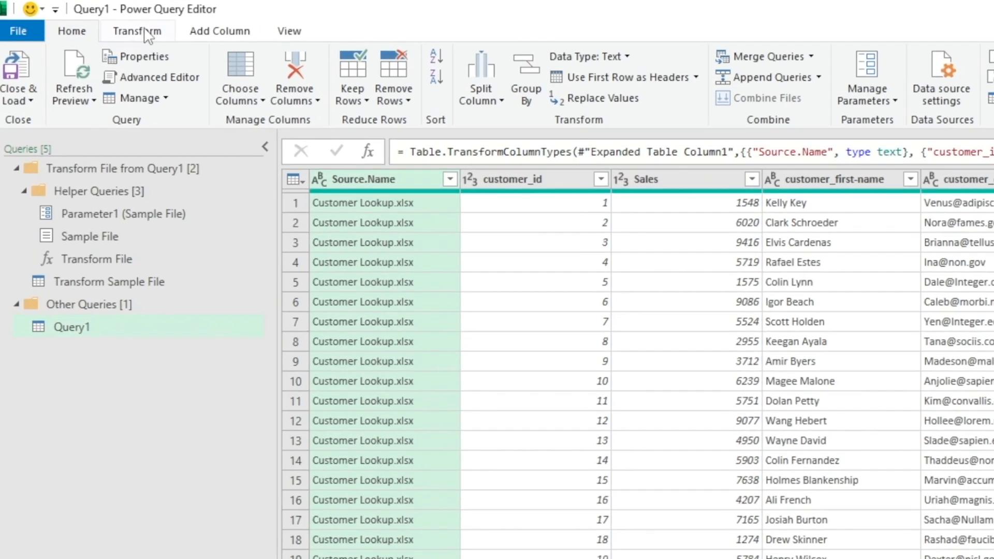
# Reverse the row order of Query1 in Power Query and check the first record across all columns through Country
pyautogui.click(146, 32)
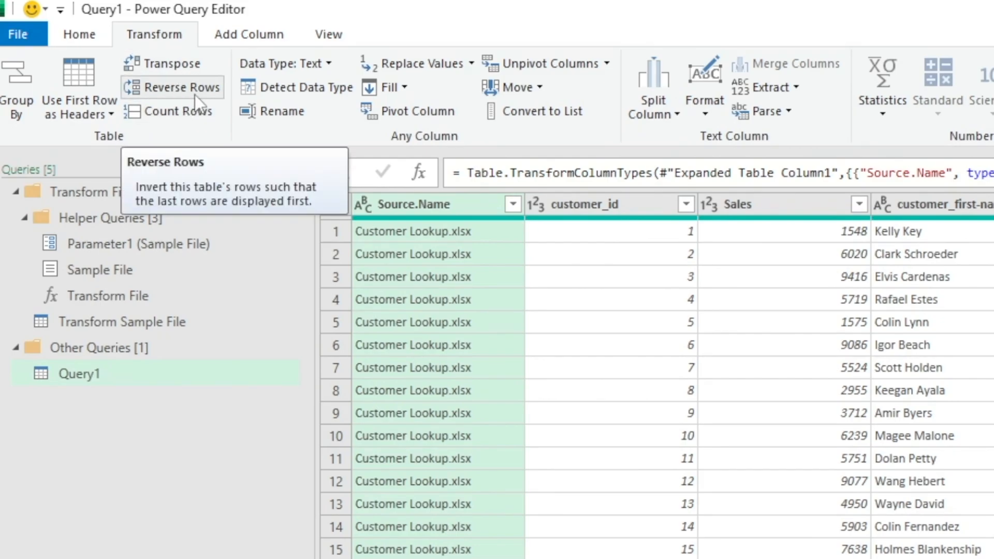
pyautogui.click(196, 97)
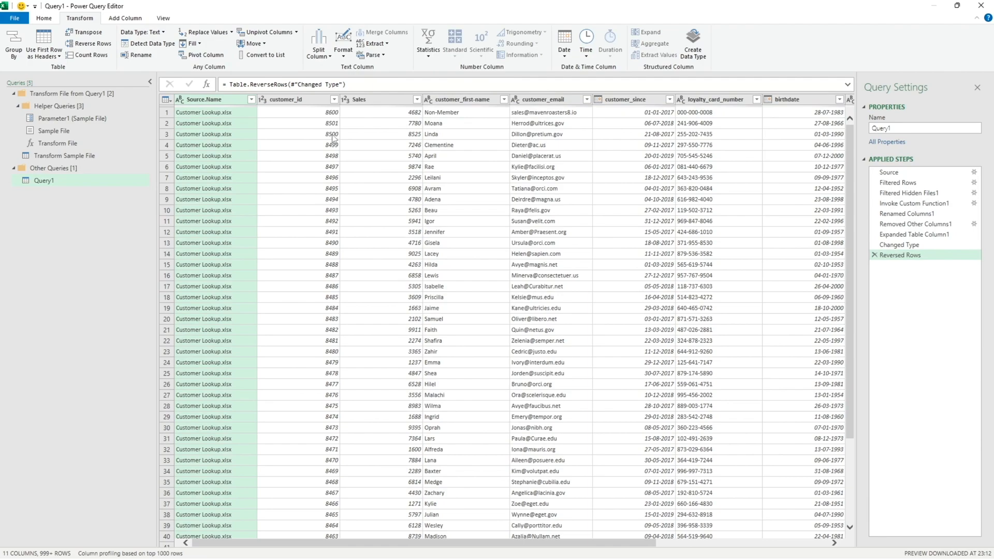
pyautogui.moveTo(301, 104); pyautogui.dragTo(354, 118)
pyautogui.press('Escape')
pyautogui.moveTo(564, 543); pyautogui.dragTo(788, 545)
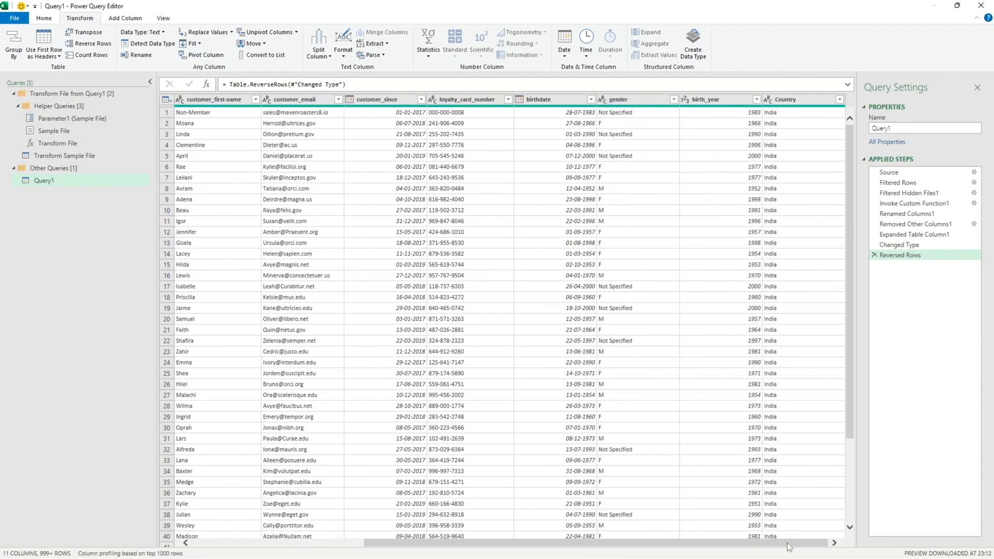
pyautogui.moveTo(735, 100); pyautogui.dragTo(811, 126)
pyautogui.press('Escape')
# Switch to the source workbook in the browser and copy the record in A2:J2 to row 2253, below the last record
pyautogui.hotkey('alt', 'Tab')
pyautogui.click(59, 402)
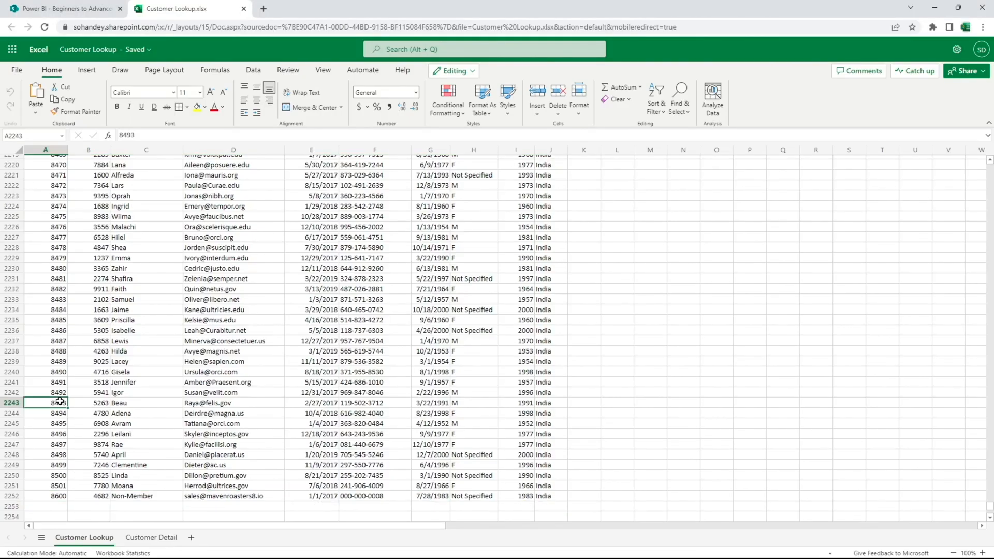
pyautogui.hotkey('ctrl', 'Home')
pyautogui.moveTo(45, 171); pyautogui.dragTo(570, 171)
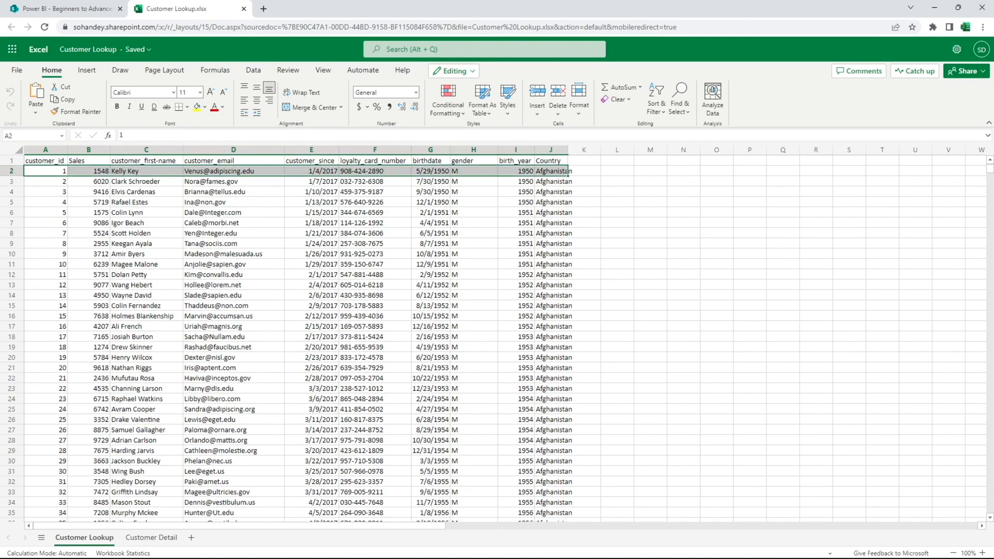
pyautogui.hotkey('ctrl', 'c')
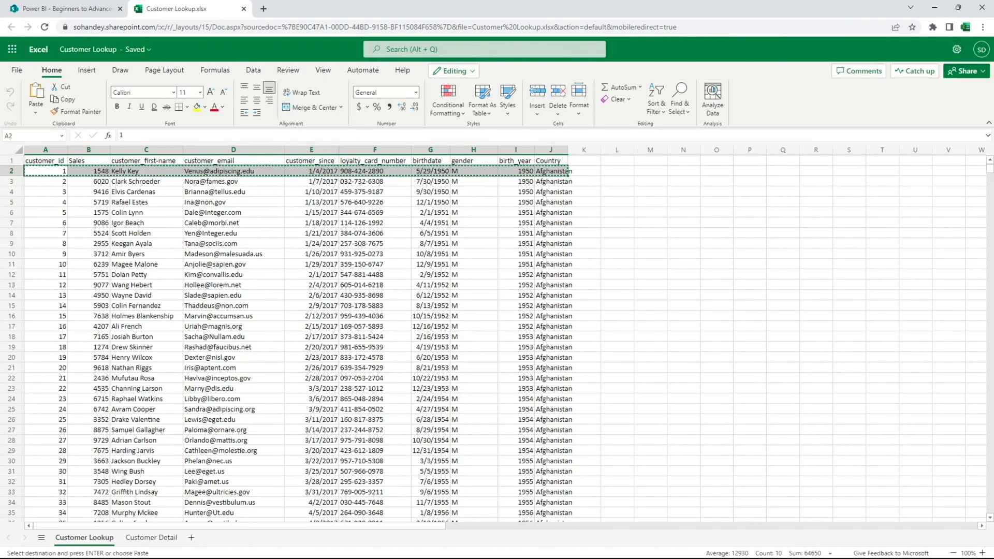
pyautogui.hotkey('ctrl', 'Down')
pyautogui.press('Down')
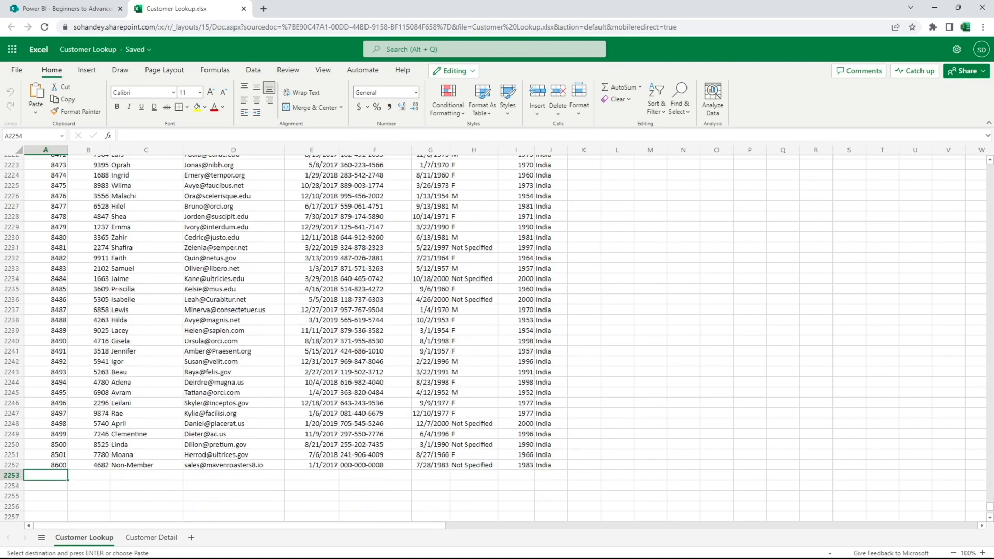
pyautogui.hotkey('ctrl', 'v')
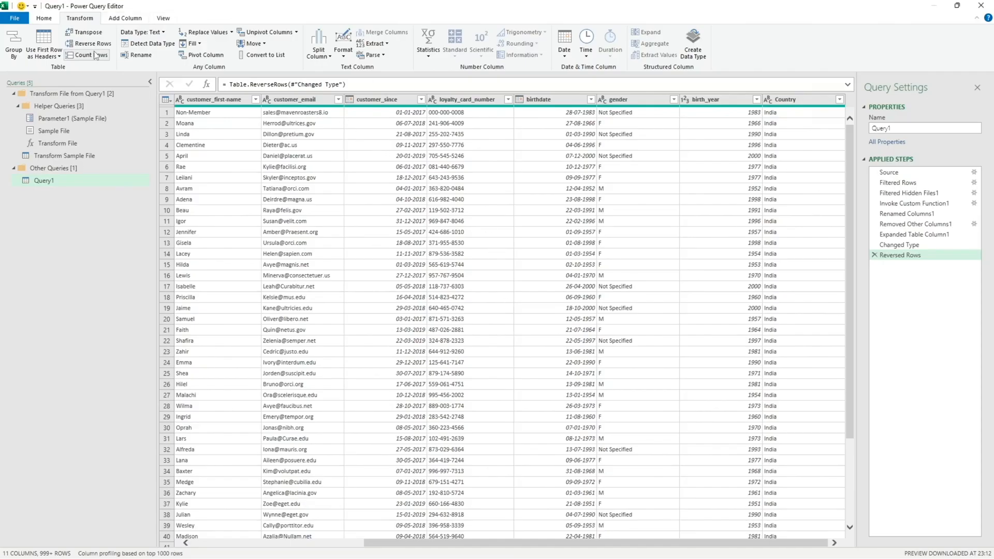
# Refresh the Query1 preview in Power Query and check the top rows from customer_id through Country for the appended record
pyautogui.click(45, 19)
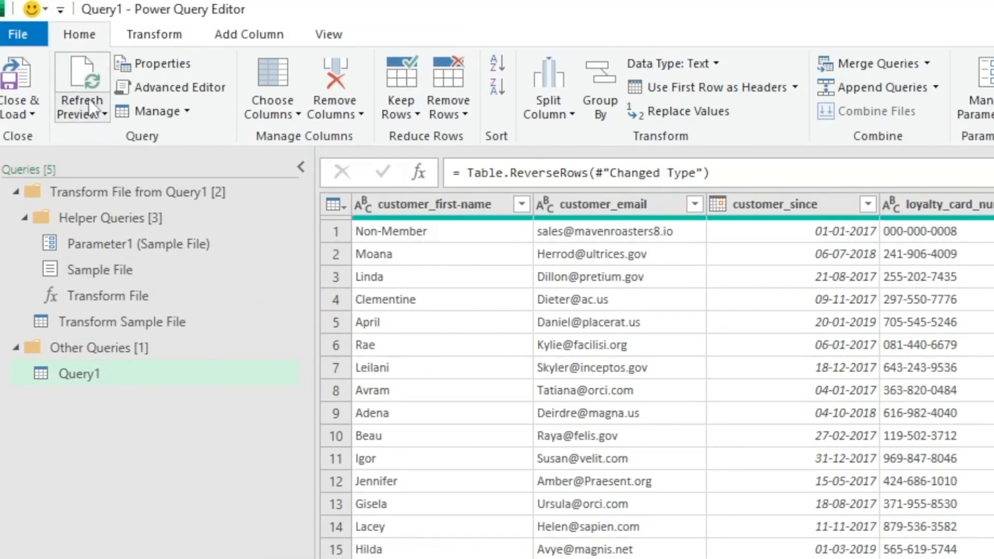
pyautogui.click(91, 106)
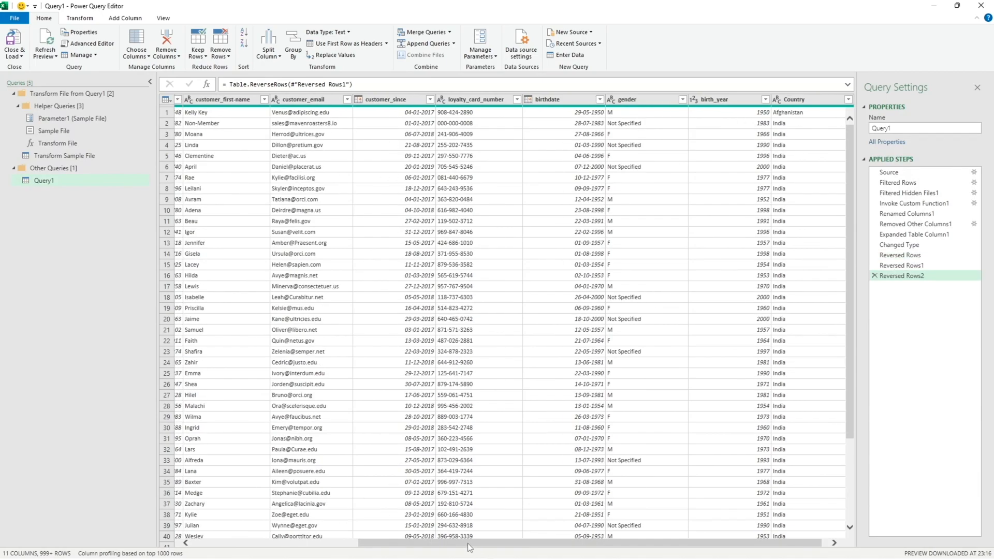
pyautogui.moveTo(469, 548); pyautogui.dragTo(353, 555)
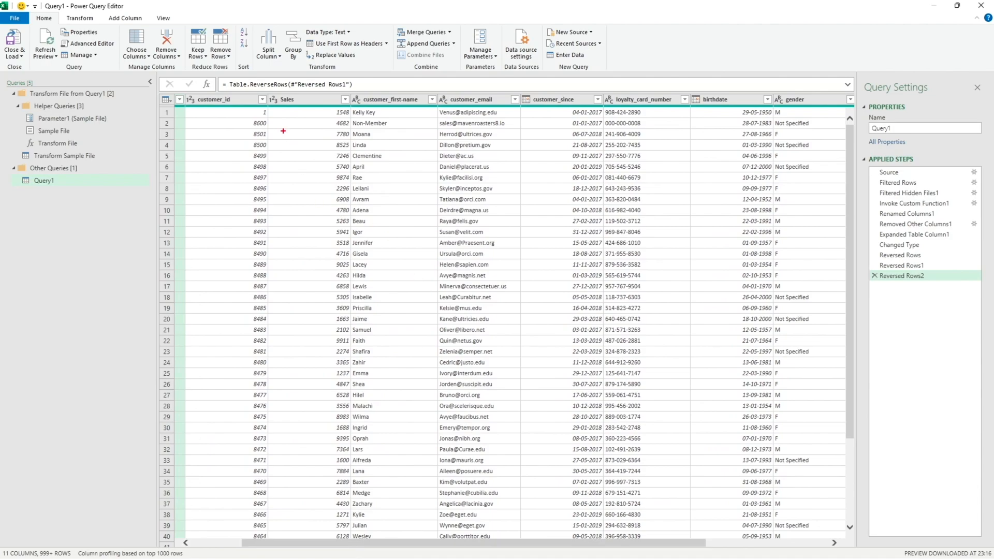
pyautogui.moveTo(242, 102)
pyautogui.mouseDown()
pyautogui.moveTo(386, 128)
pyautogui.moveTo(820, 128)
pyautogui.mouseUp()
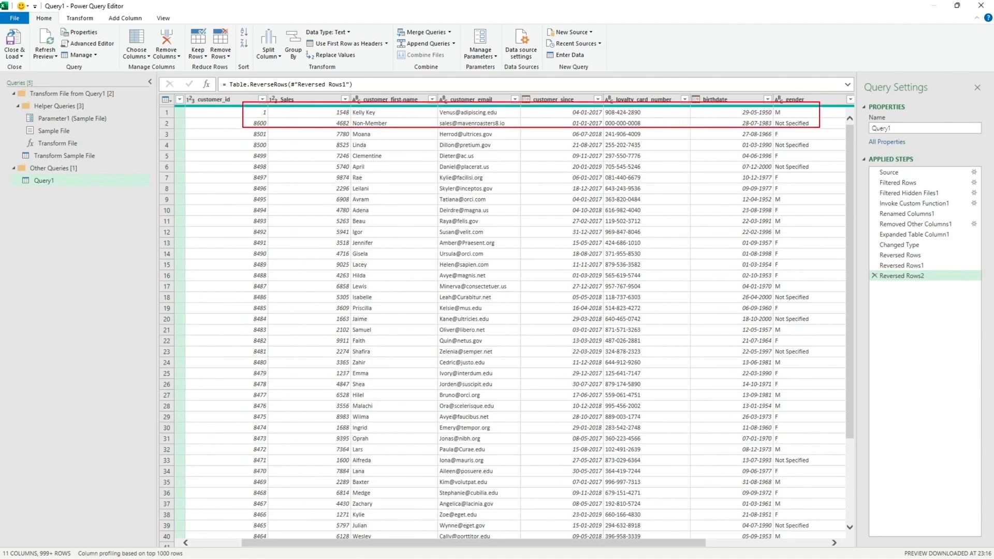
pyautogui.press('Escape')
pyautogui.moveTo(661, 544); pyautogui.dragTo(783, 544)
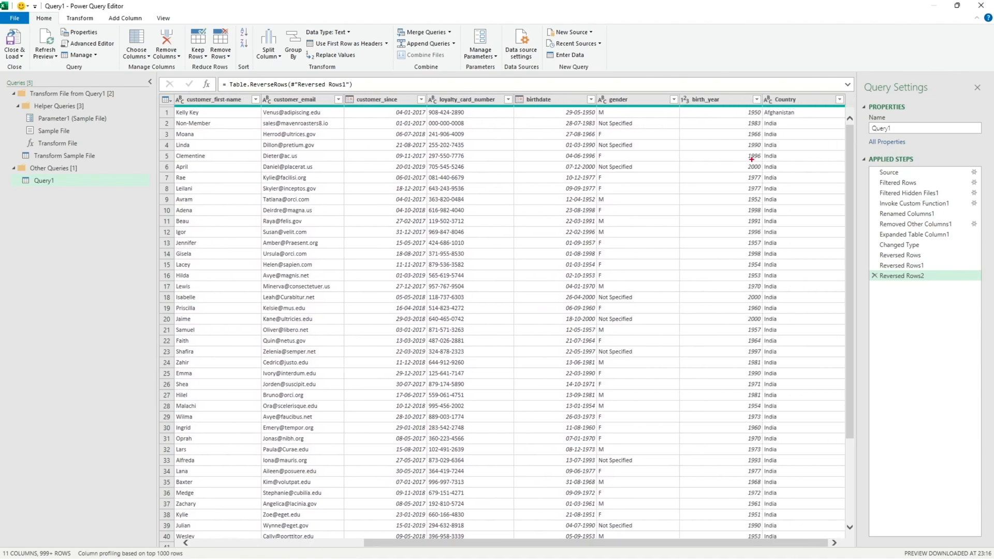
pyautogui.moveTo(735, 99); pyautogui.dragTo(817, 121)
pyautogui.press('Escape')
pyautogui.moveTo(729, 544); pyautogui.dragTo(556, 544)
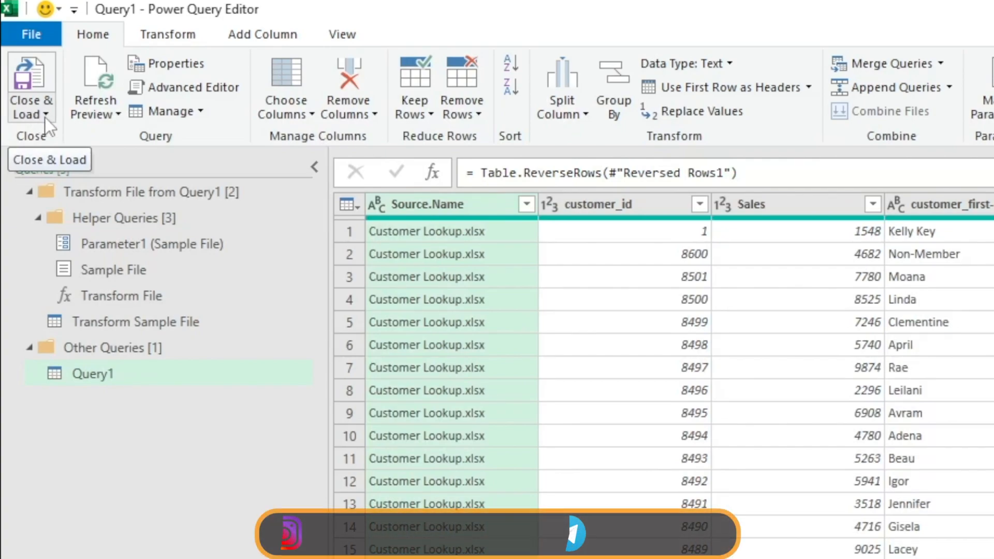
# Close and load the query as a table on a new worksheet, adding the data to the Data Model
pyautogui.click(45, 117)
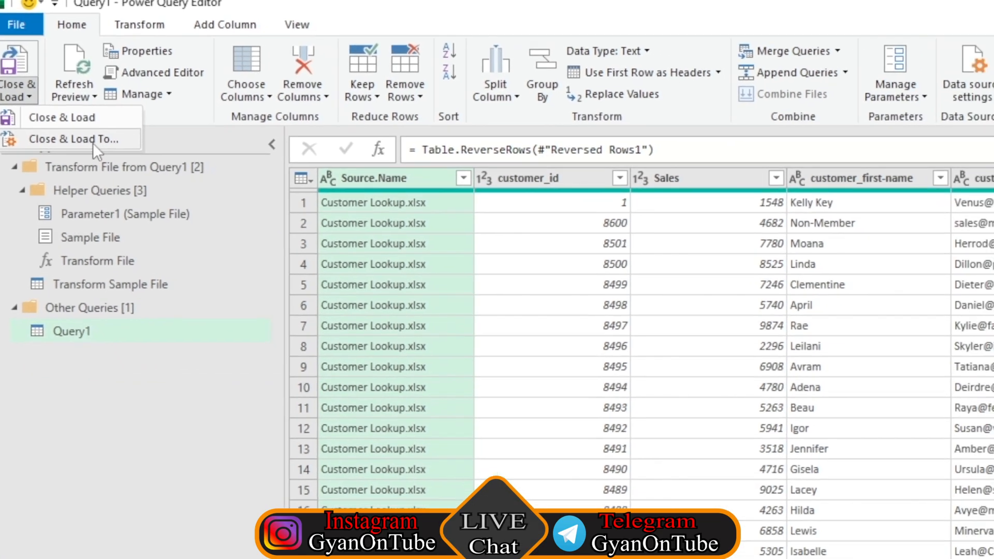
pyautogui.click(117, 164)
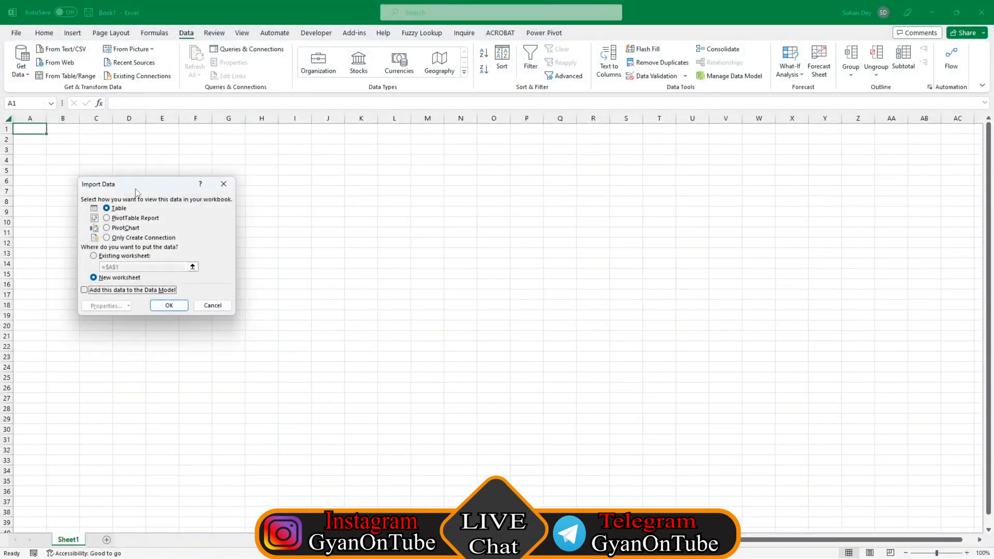
pyautogui.moveTo(138, 193); pyautogui.dragTo(289, 154)
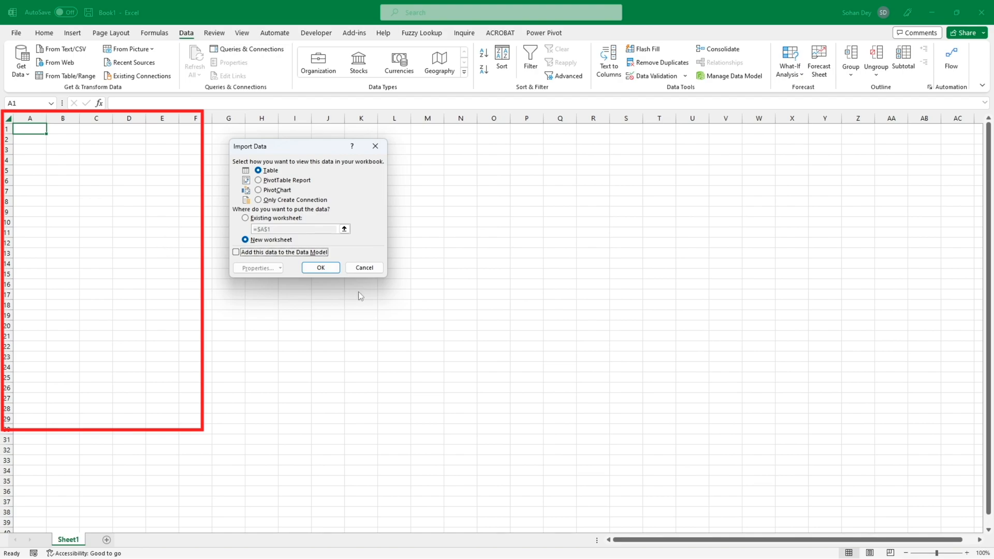
pyautogui.click(236, 253)
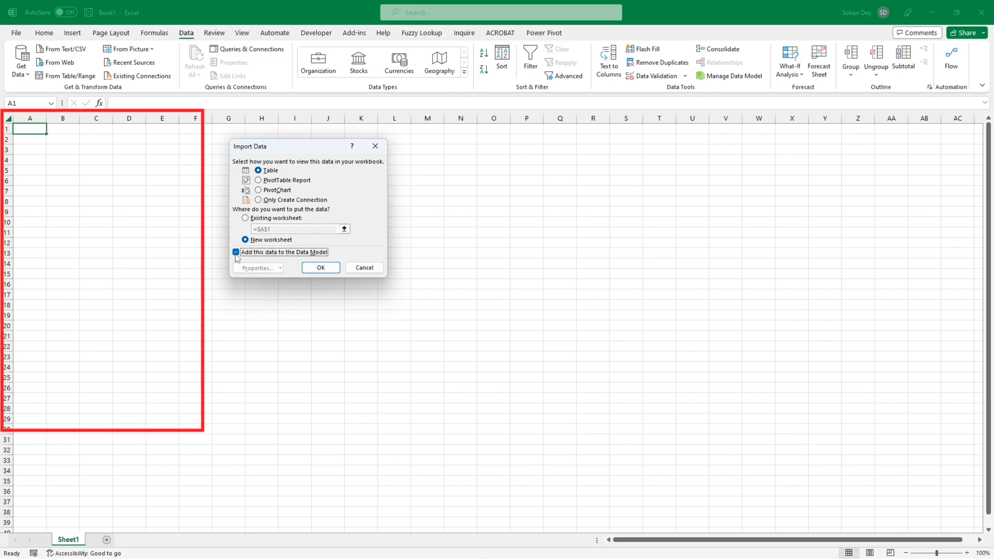
pyautogui.click(321, 268)
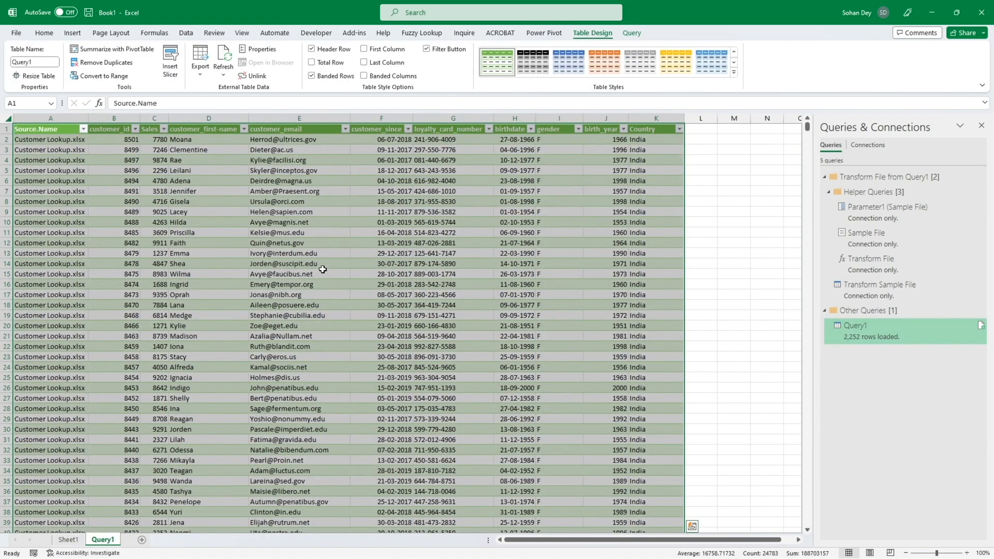
# Examine the loaded table's Country column from its first record down to its last
pyautogui.click(290, 139)
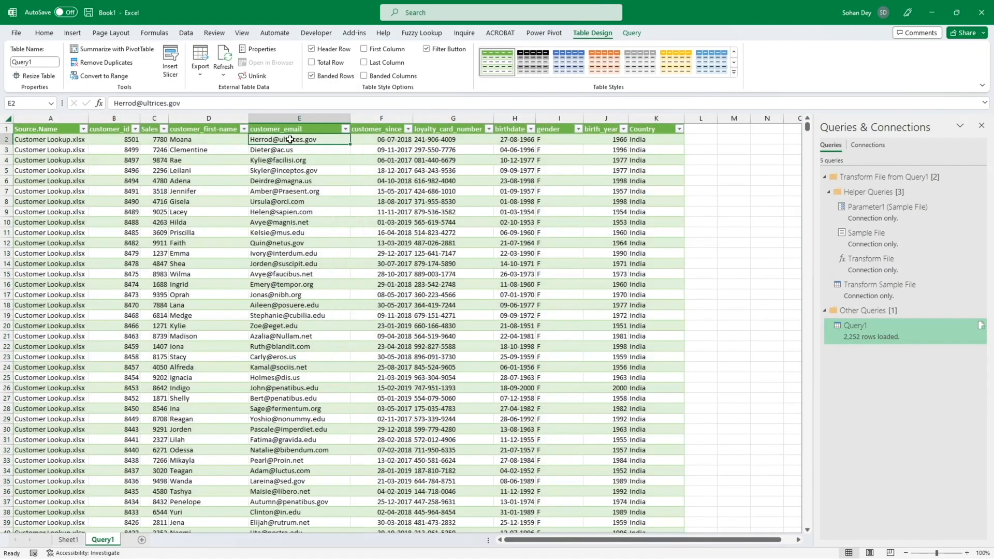
pyautogui.press('Right')
pyautogui.press('Right')
pyautogui.press('Right')
pyautogui.press('Right')
pyautogui.press('Right')
pyautogui.press('Right')
pyautogui.hotkey('ctrl', 'Down')
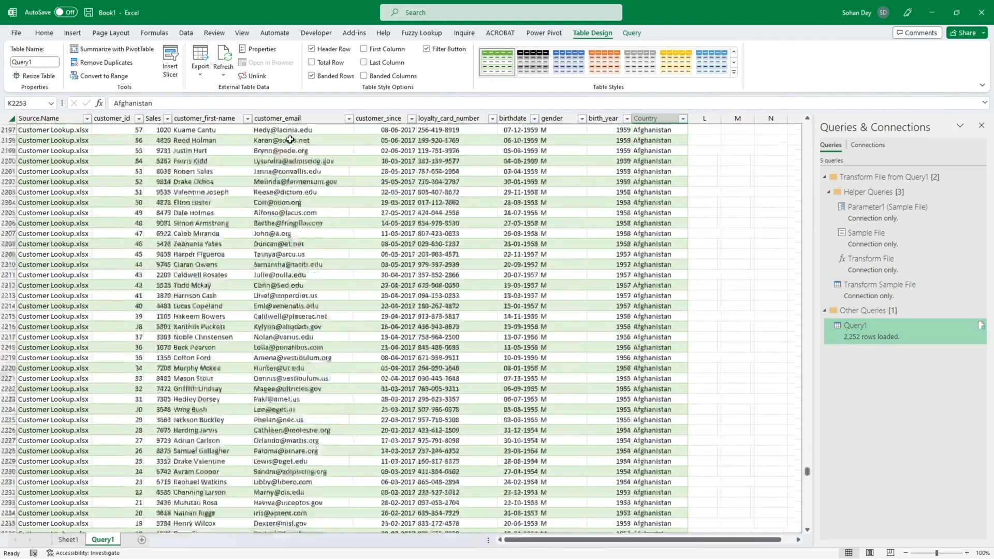
pyautogui.press('Down')
pyautogui.press('Down')
pyautogui.hotkey('ctrl', 'Up')
pyautogui.hotkey('ctrl', 'Up')
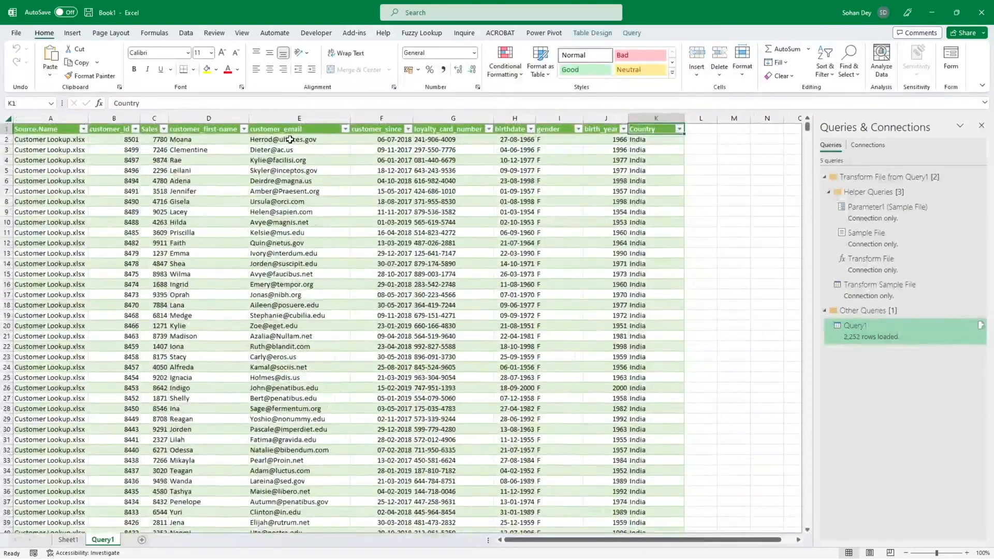
pyautogui.press('Down')
pyautogui.hotkey('ctrl', 'Down')
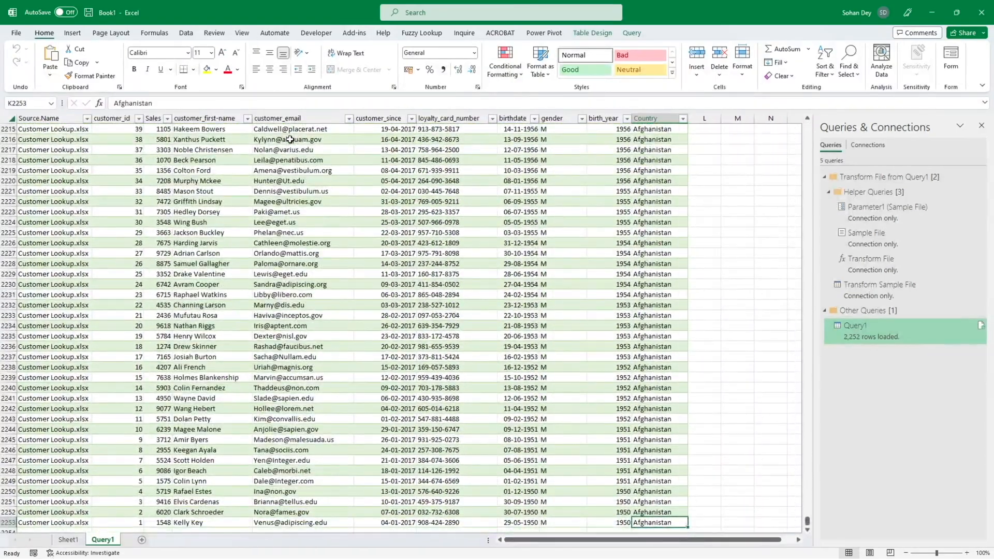
# Select all Country values to check the number of loaded records, and return to the start of the table
pyautogui.hotkey('ctrl', 'shift', 'Up')
pyautogui.hotkey('ctrl', 'BackSpace')
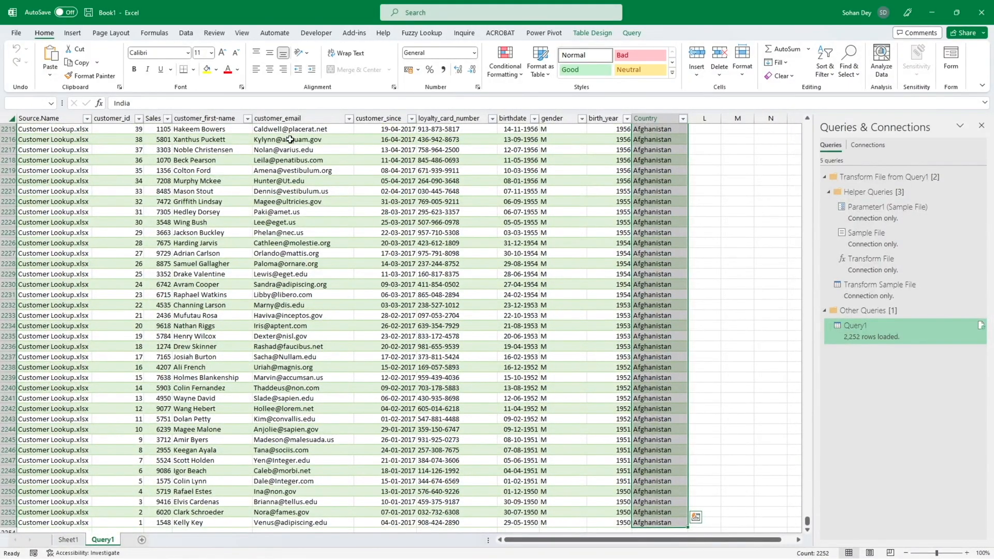
pyautogui.hotkey('ctrl', 'Up')
pyautogui.click(123, 246)
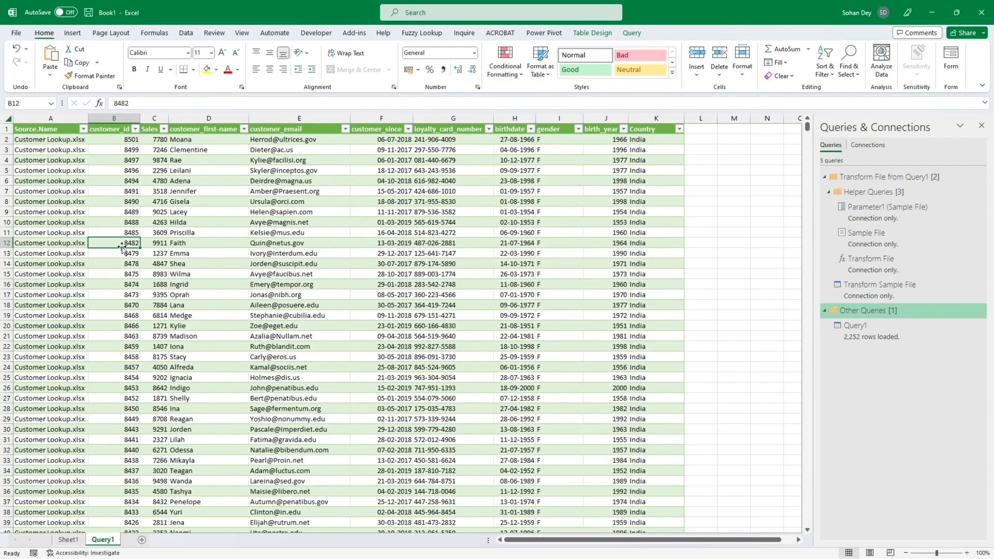
# Switch to the source workbook in the browser and select the appended record in row 2253 for review
pyautogui.hotkey('alt', 'Tab')
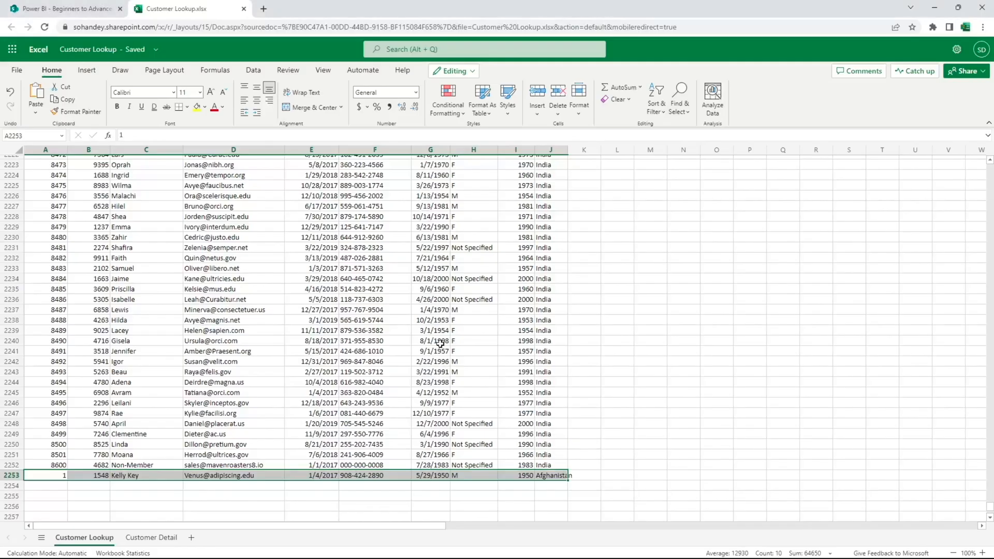
pyautogui.moveTo(62, 484); pyautogui.dragTo(523, 474)
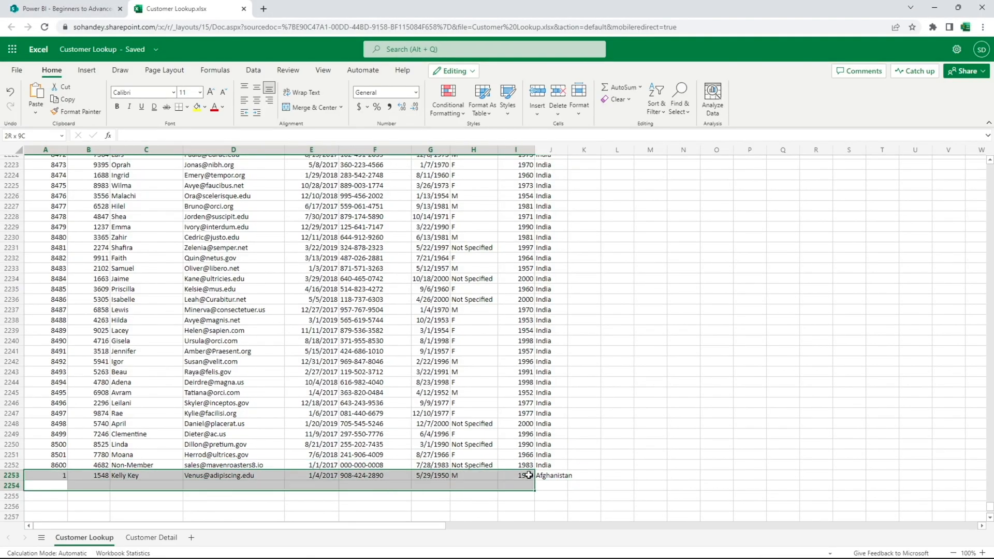
pyautogui.press('alt')
# Switch back to Book1 in desktop Excel and refresh the loaded query table from its SharePoint source
pyautogui.hotkey('alt', 'Tab')
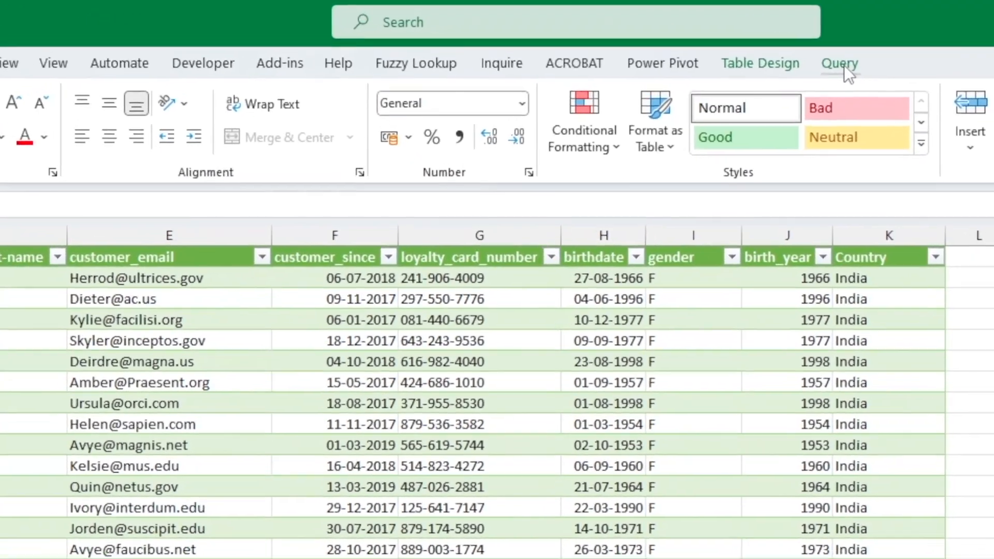
pyautogui.click(631, 33)
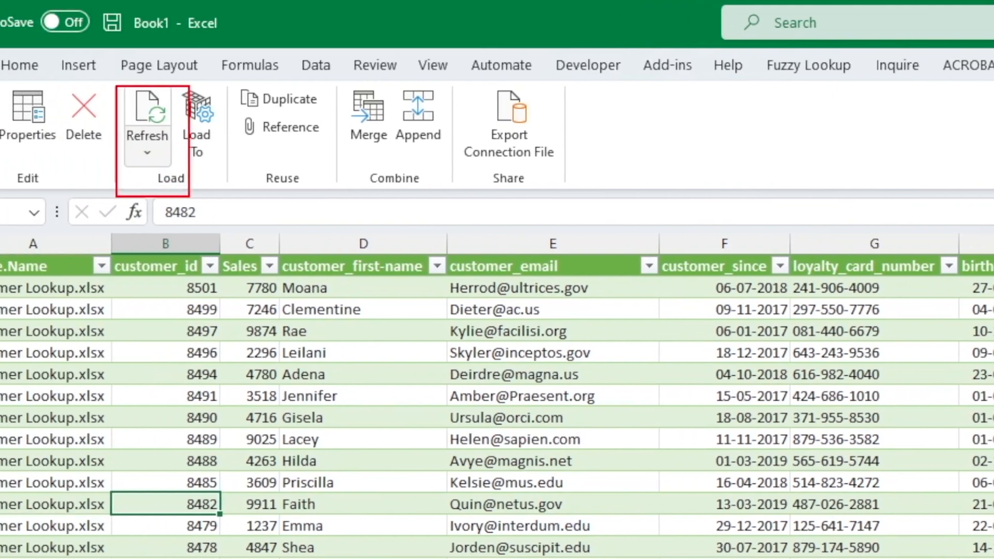
pyautogui.click(217, 154)
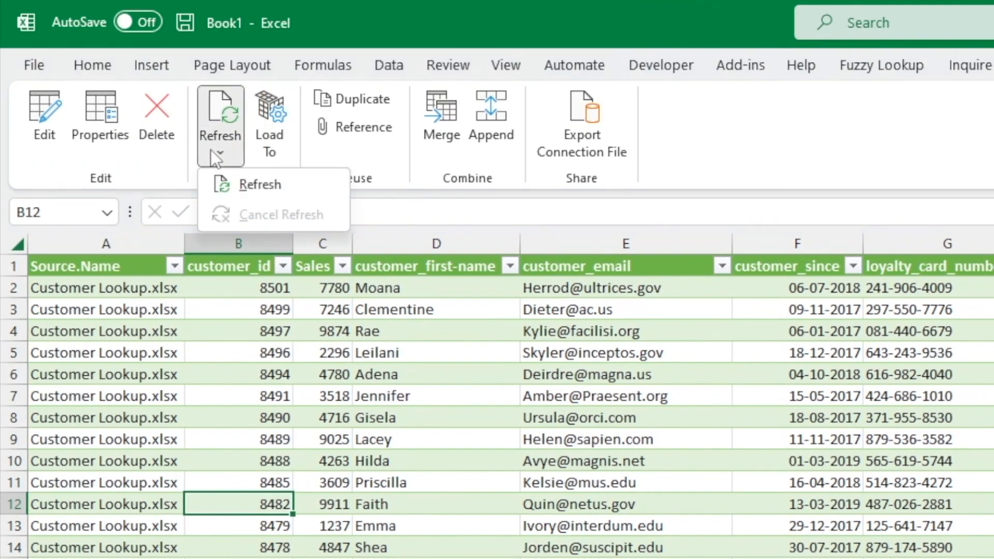
pyautogui.click(260, 186)
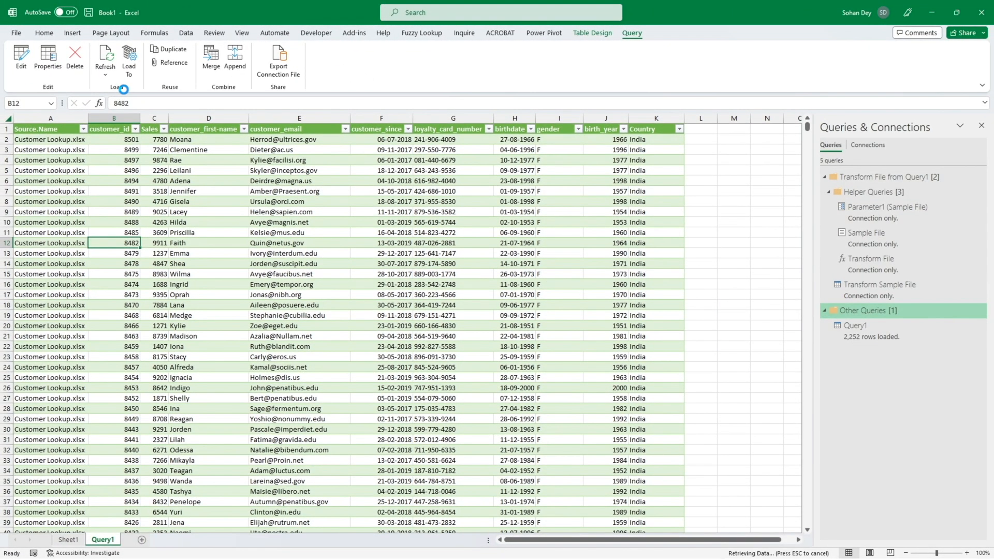